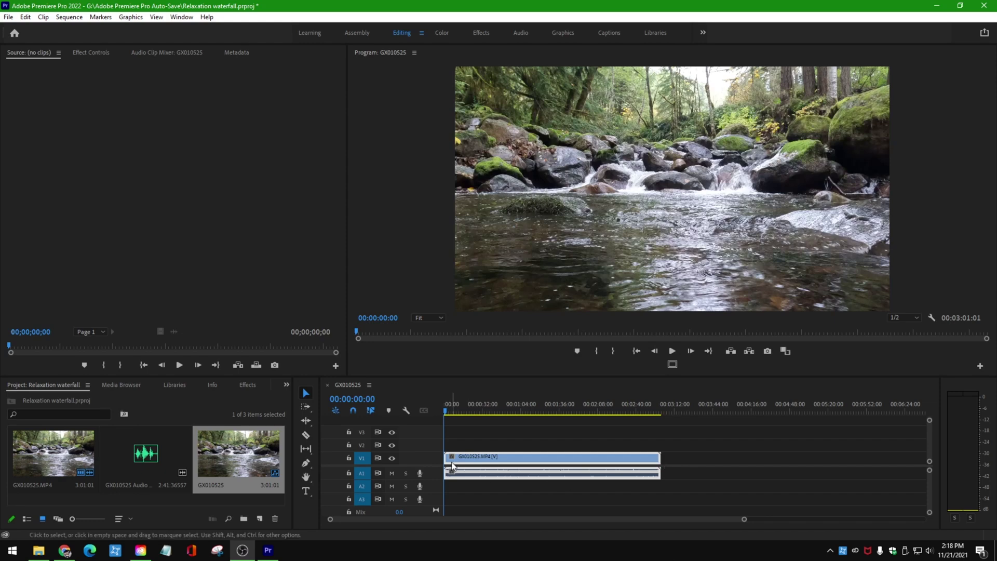
Trim the waterfall clip's start and end, then set the playhead near 22 seconds.
drag(445, 458, 473, 461)
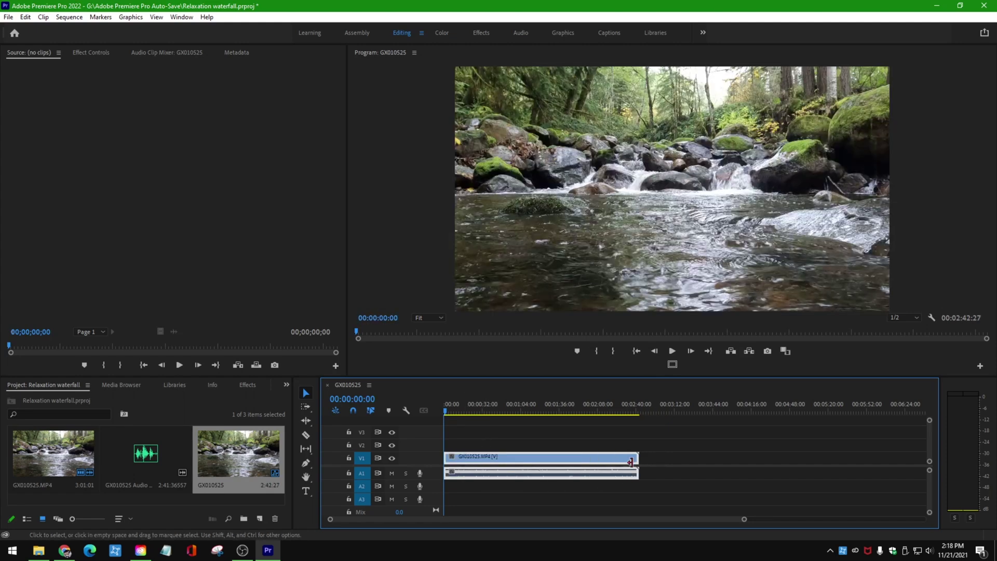
drag(639, 458, 631, 458)
drag(447, 413, 451, 431)
click(470, 408)
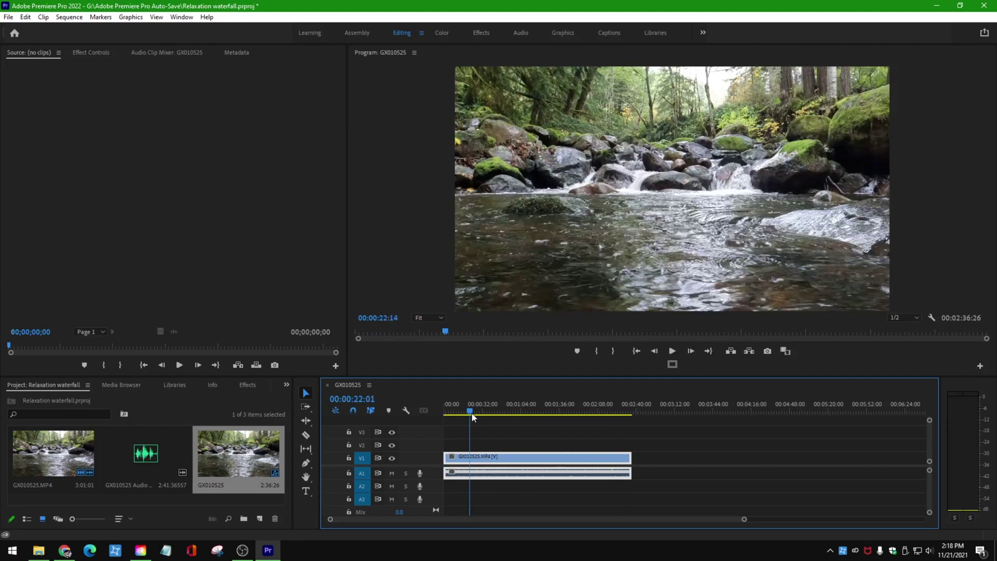
Unlink the waterfall clip's video from its audio and move the clips to the playhead.
right_click(526, 456)
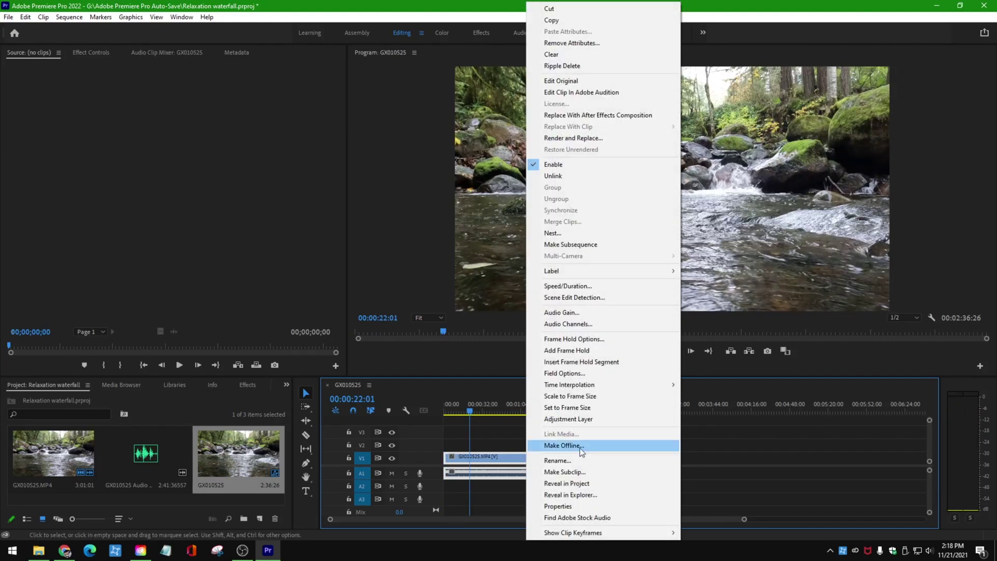
click(553, 176)
mouse_move(497, 458)
mouse_down()
mouse_move(525, 455)
mouse_move(483, 461)
mouse_up()
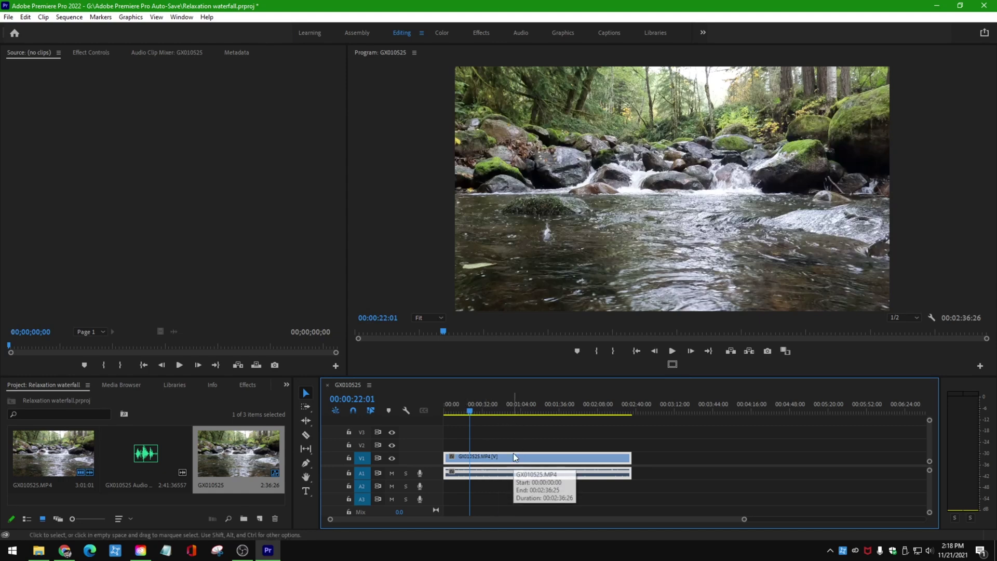
mouse_move(537, 457)
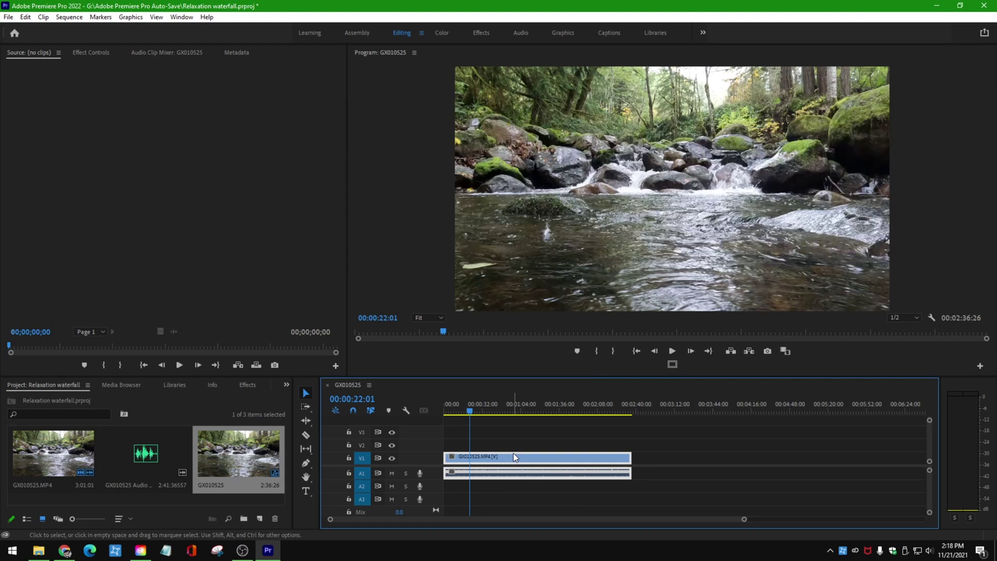
Unlink the video again and drag it back to the sequence start.
right_click(509, 461)
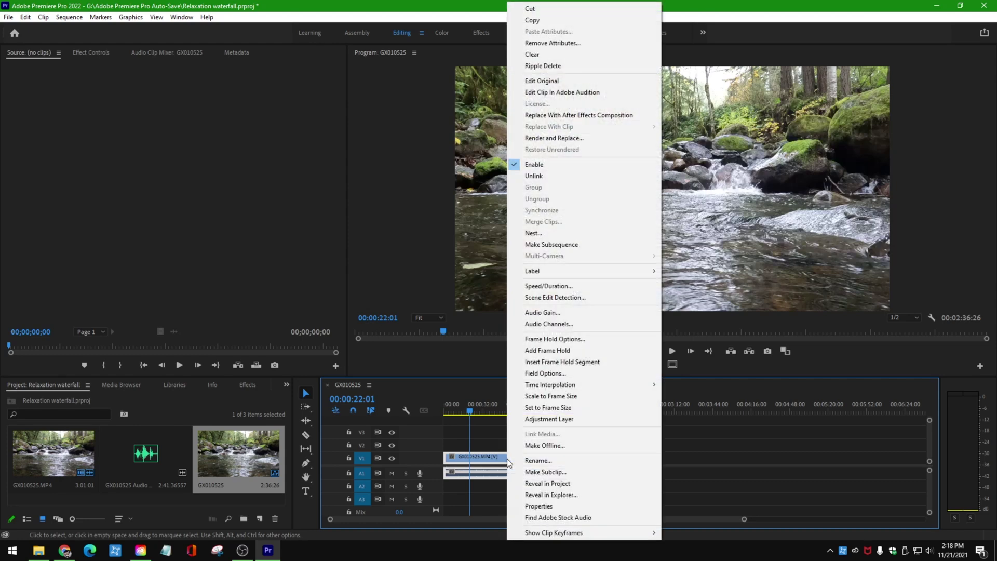
click(553, 177)
drag(511, 459, 593, 459)
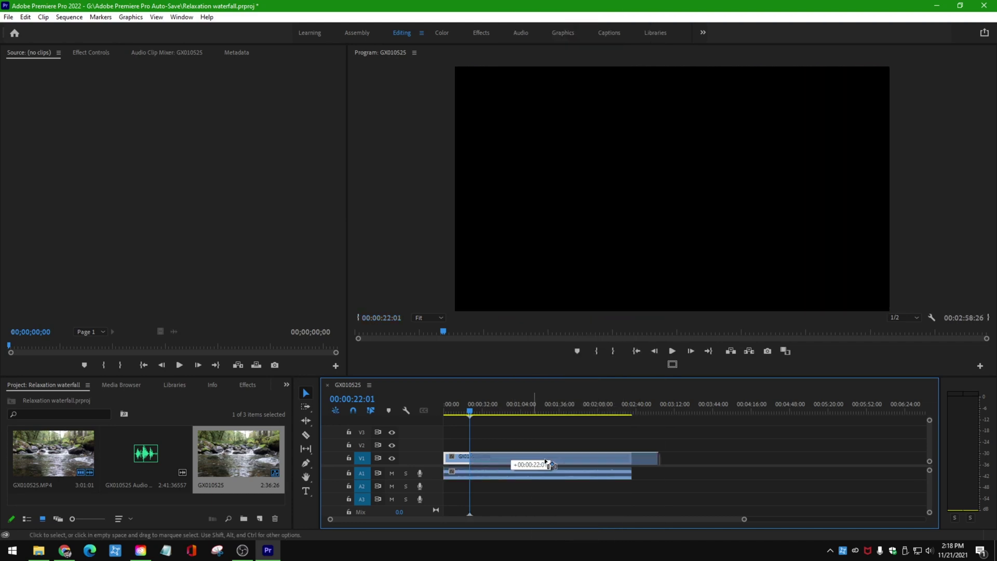
drag(521, 474, 484, 456)
click(482, 470)
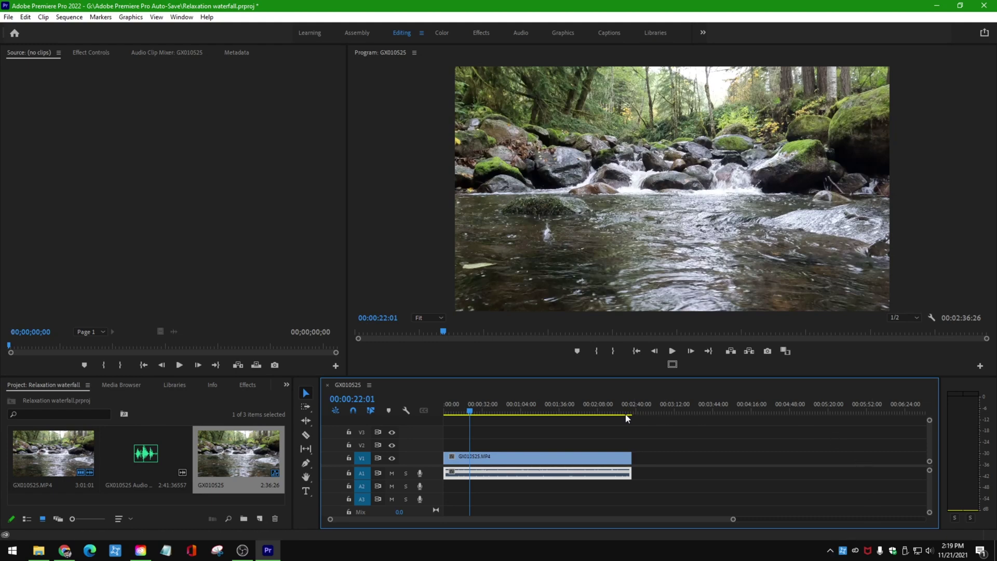
drag(491, 457, 493, 457)
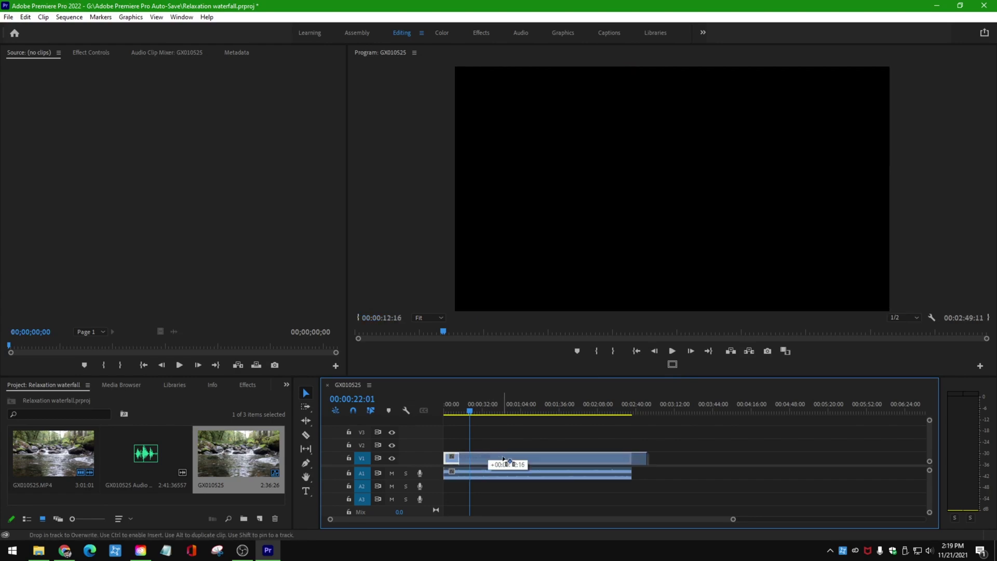
click(671, 351)
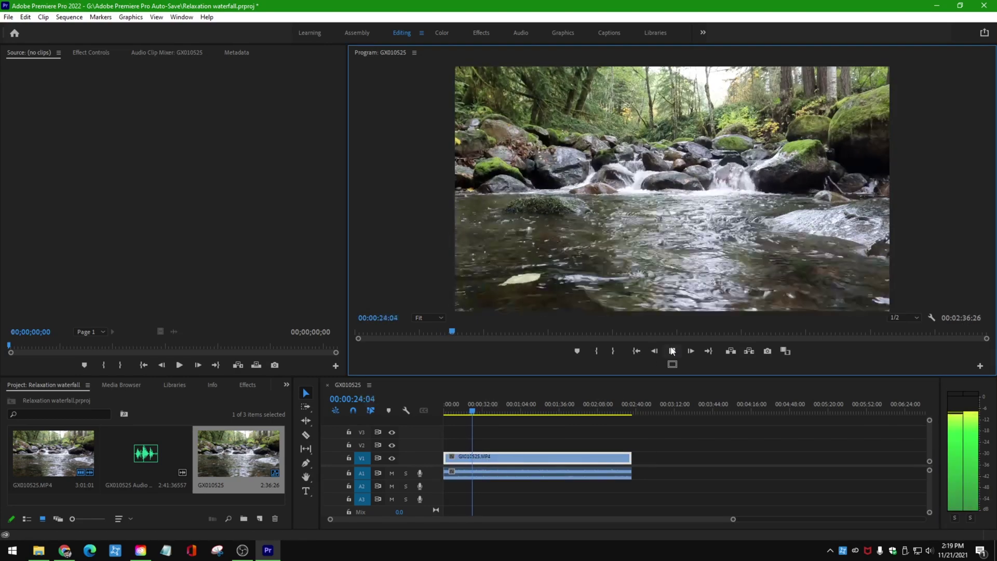
click(672, 352)
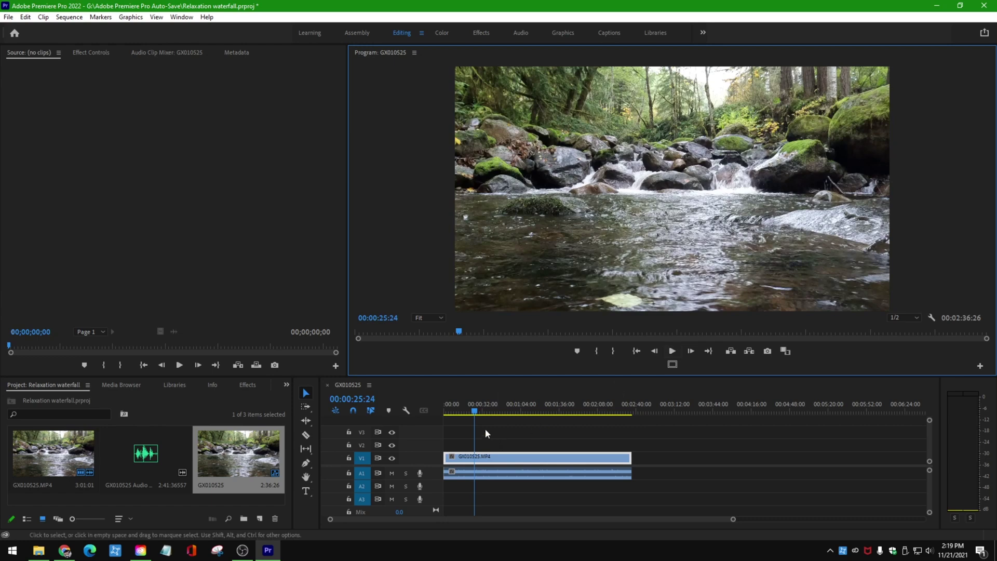
mouse_move(474, 410)
mouse_down()
mouse_move(489, 412)
mouse_move(474, 411)
mouse_up()
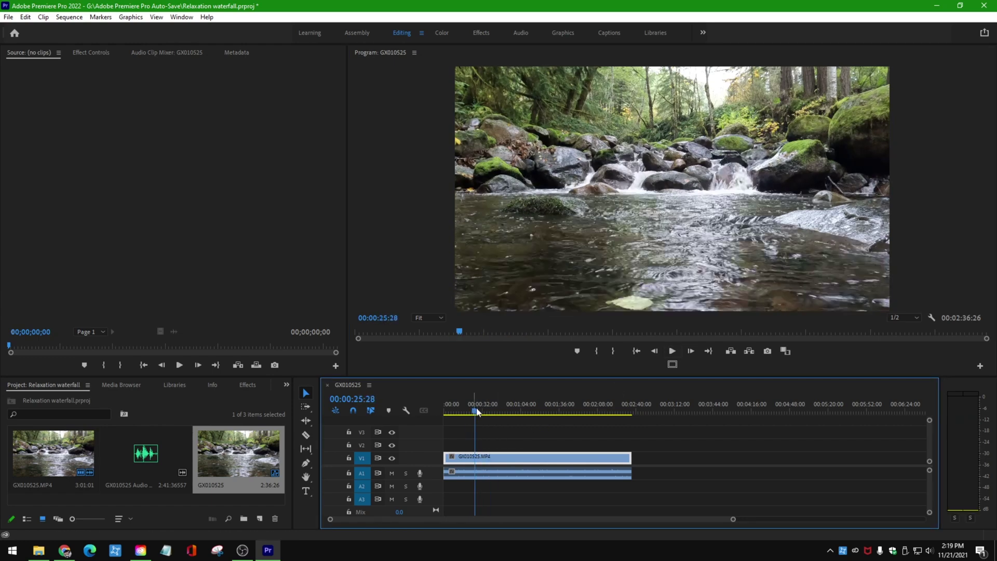
drag(517, 459, 460, 458)
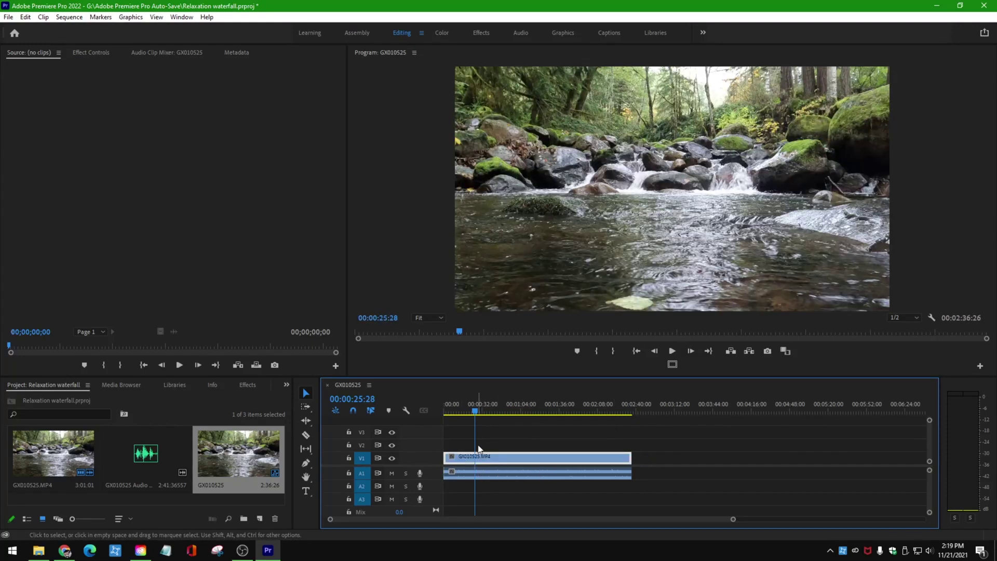
drag(474, 411, 621, 413)
click(465, 411)
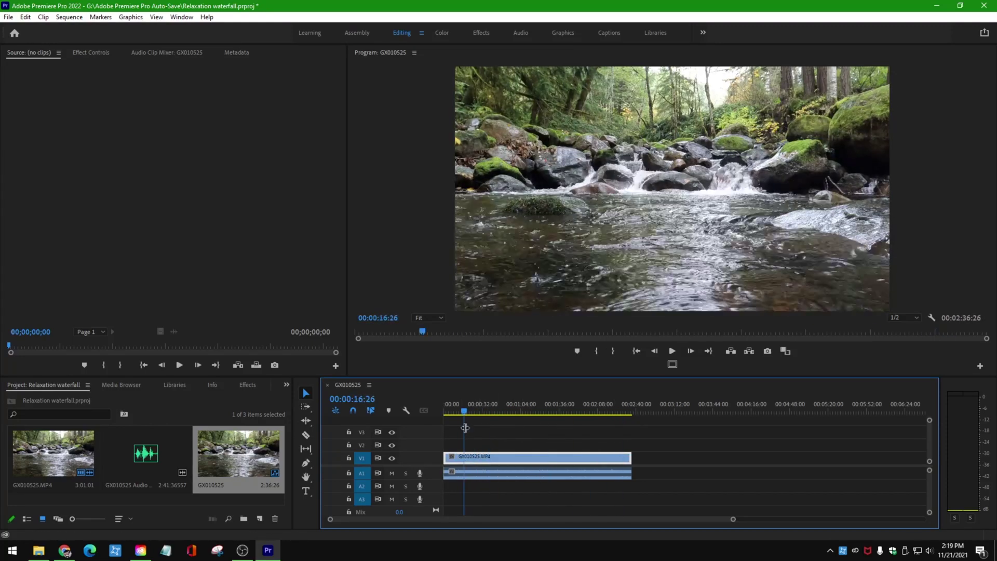
Send the selected waterfall audio clip via Edit > Edit in Adobe Audition > Clip.
alt+click(521, 478)
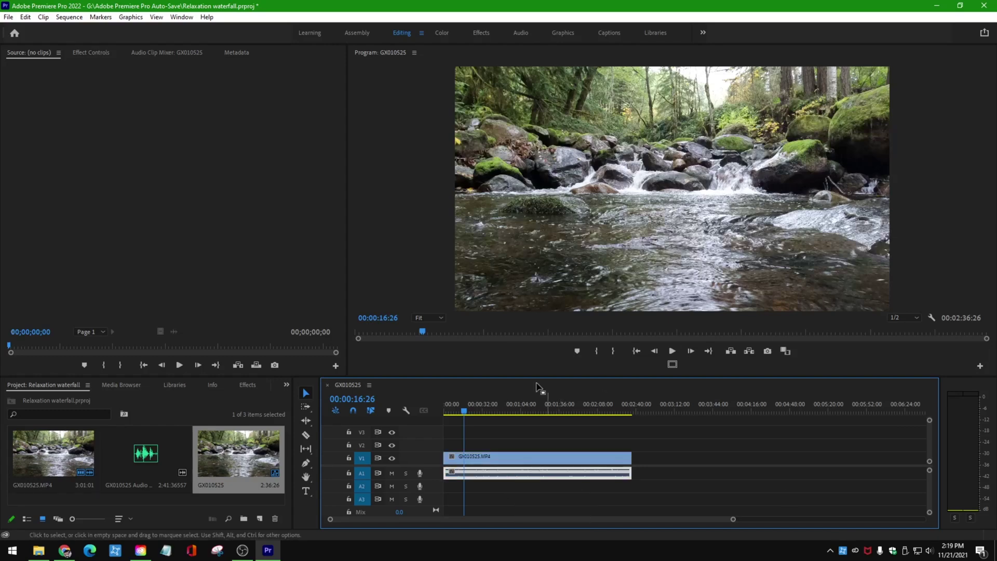
click(26, 18)
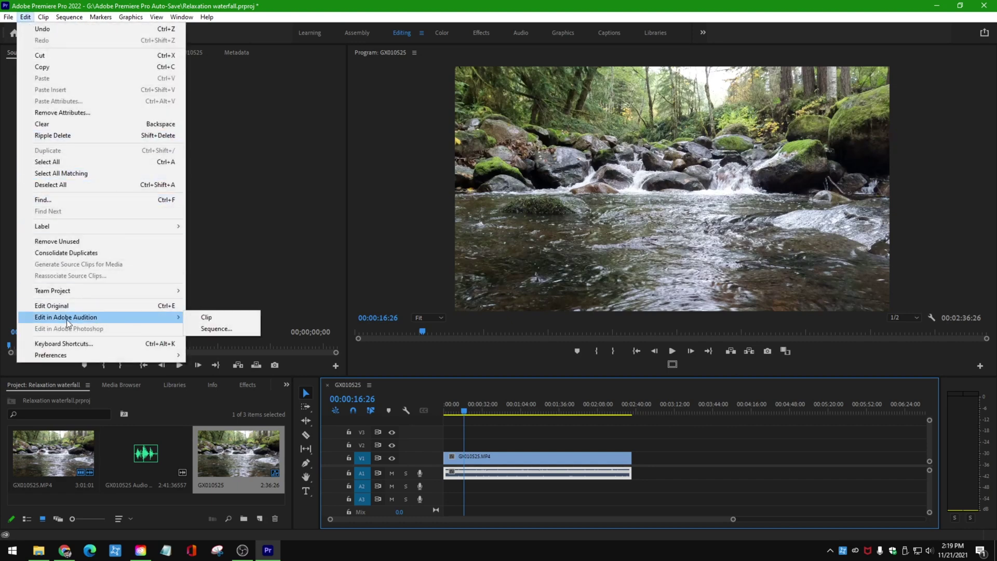
mouse_move(65, 316)
click(205, 320)
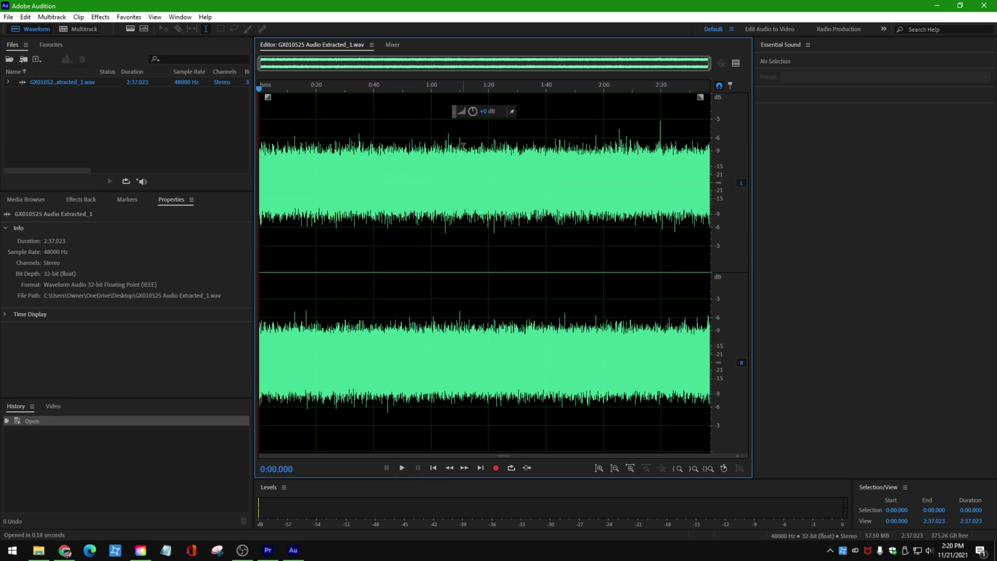
Lower the waterfall audio with Amplify, then play it from about 41 seconds and pause.
drag(473, 111, 420, 141)
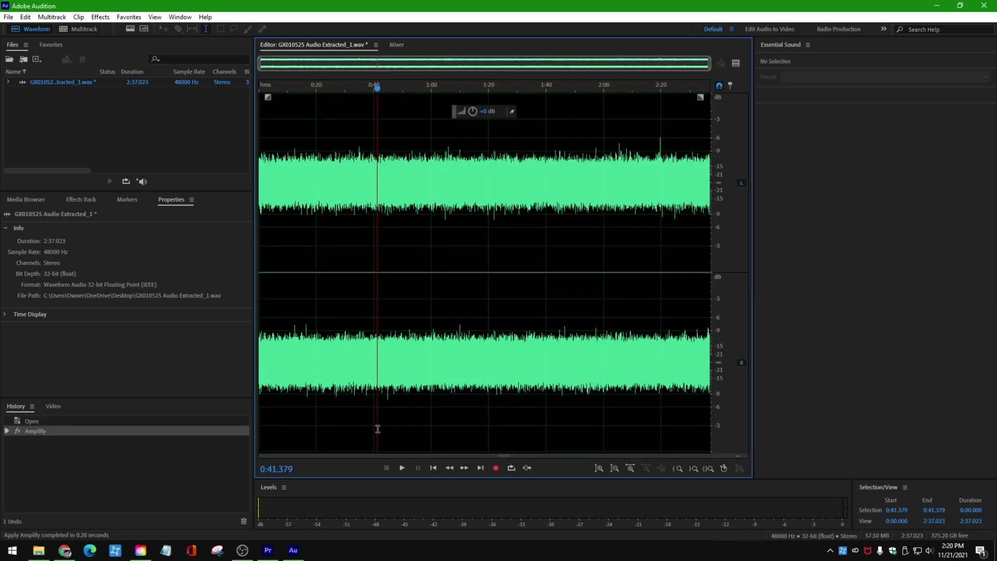
click(378, 425)
click(401, 468)
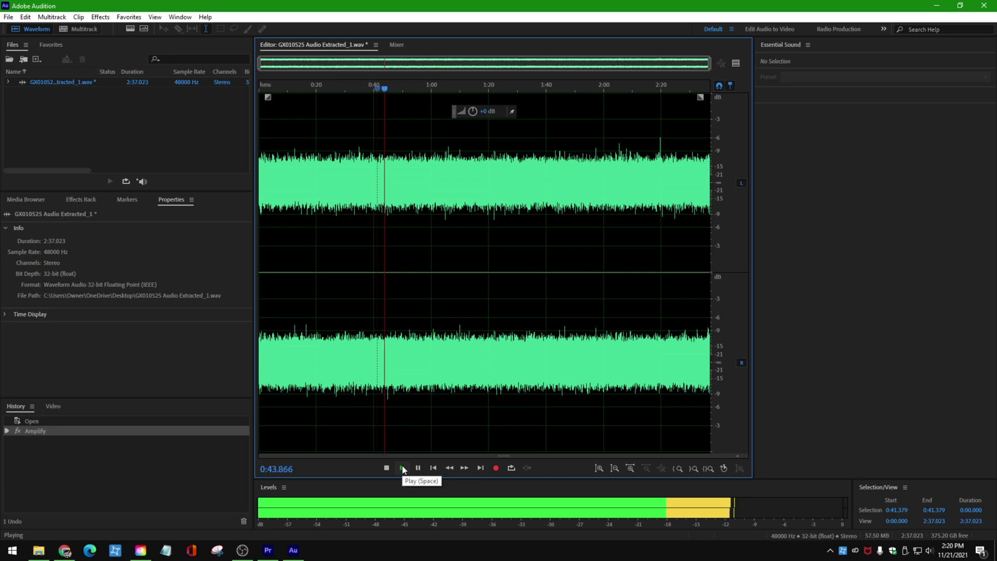
click(402, 468)
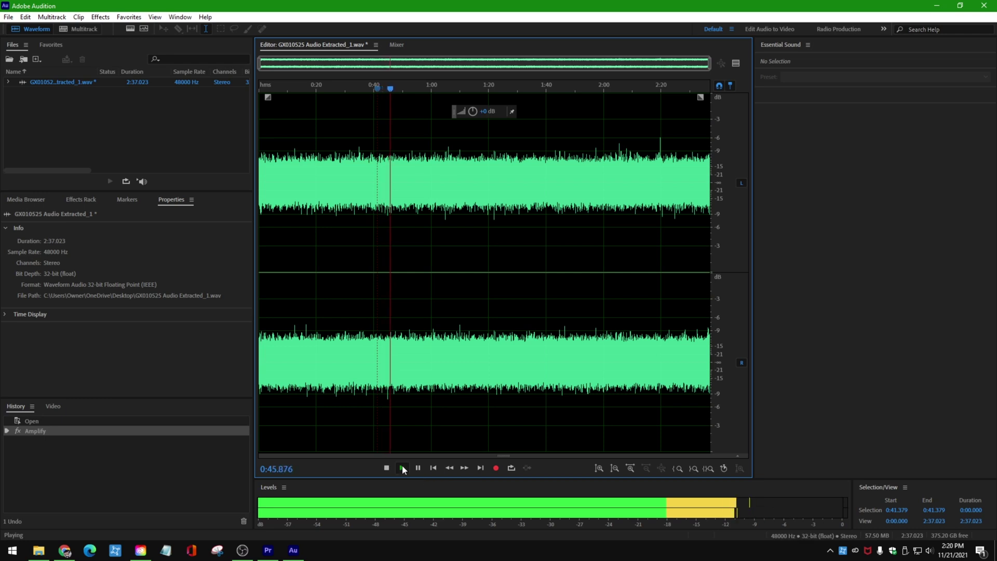
click(417, 467)
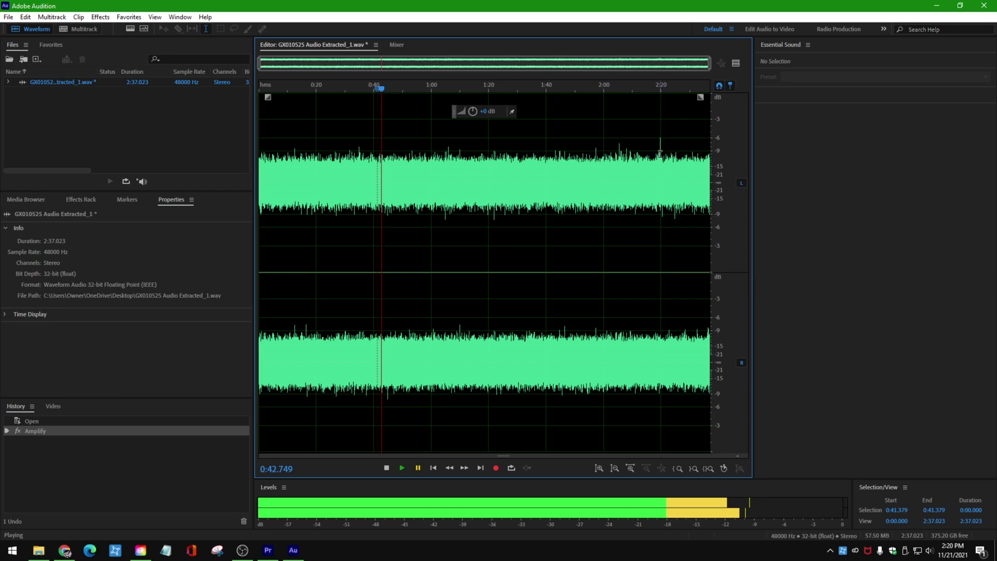
Select and delete the stretch of waterfall audio between about 2:18 and 2:21.
drag(656, 154, 665, 158)
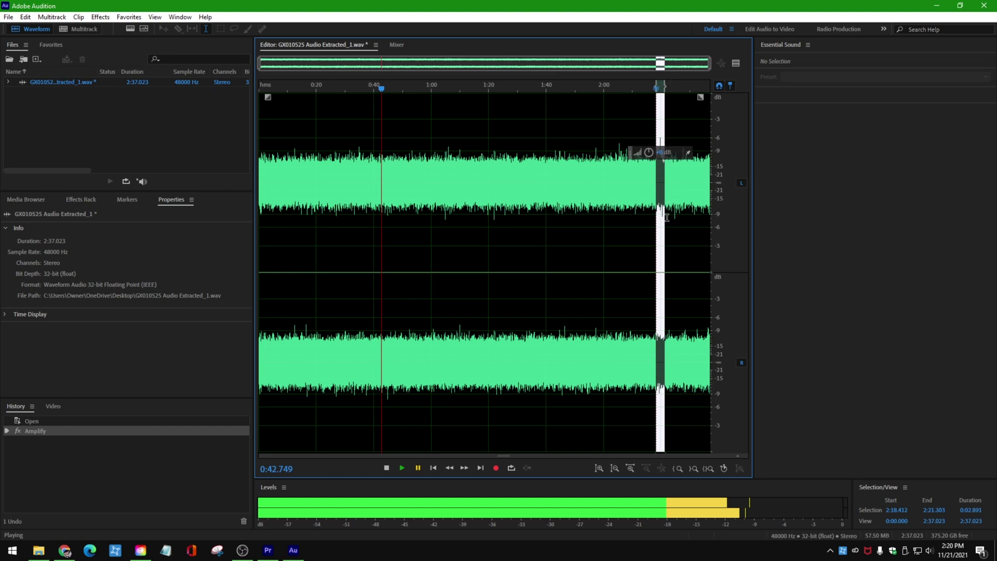
click(639, 196)
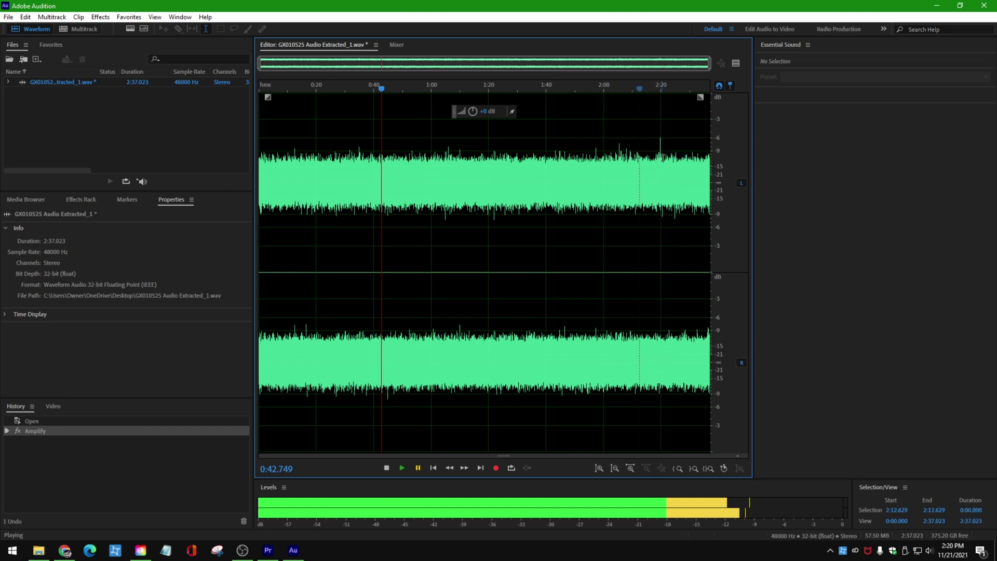
click(658, 160)
drag(658, 154, 666, 165)
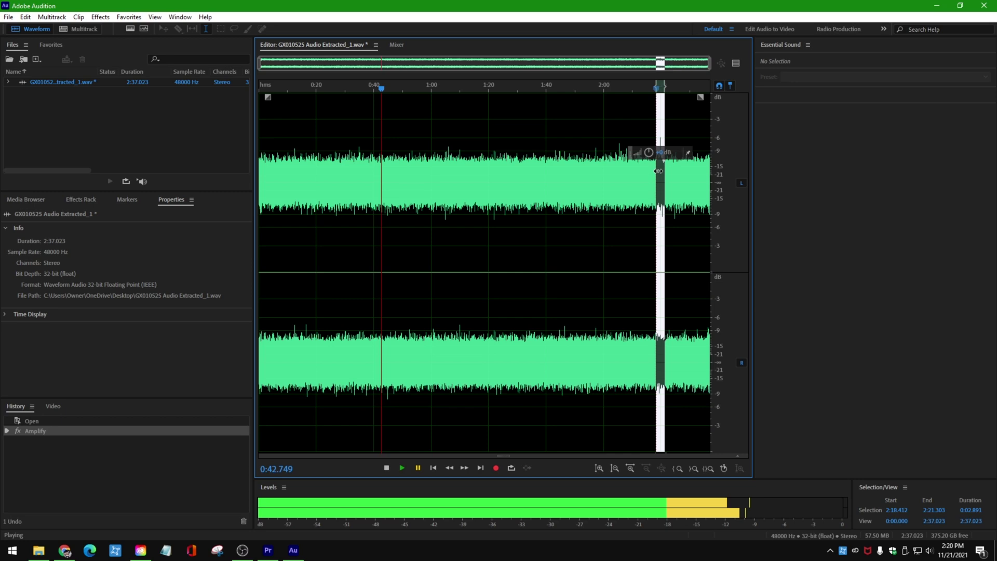
key(Delete)
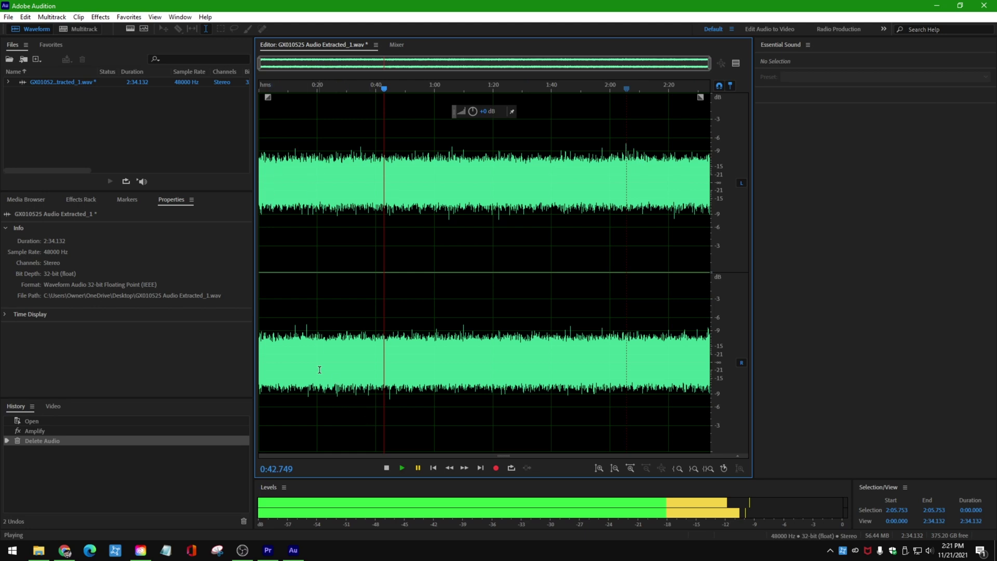
click(485, 367)
Play parts of the trimmed file around 1:58, near the end, and from 0:10.
mouse_move(383, 87)
mouse_down()
mouse_move(613, 137)
mouse_move(724, 147)
mouse_up()
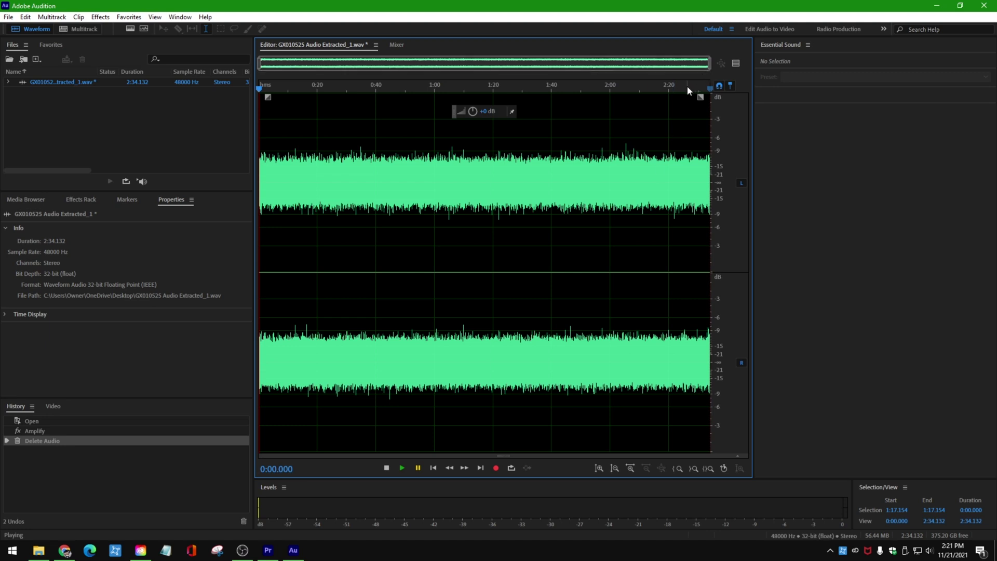
drag(687, 91, 707, 88)
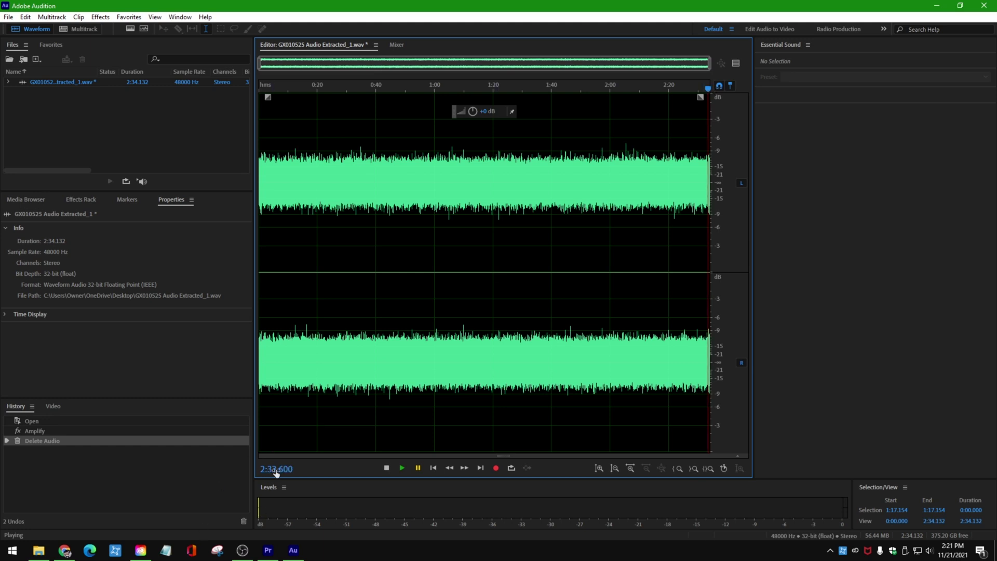
click(309, 142)
click(288, 88)
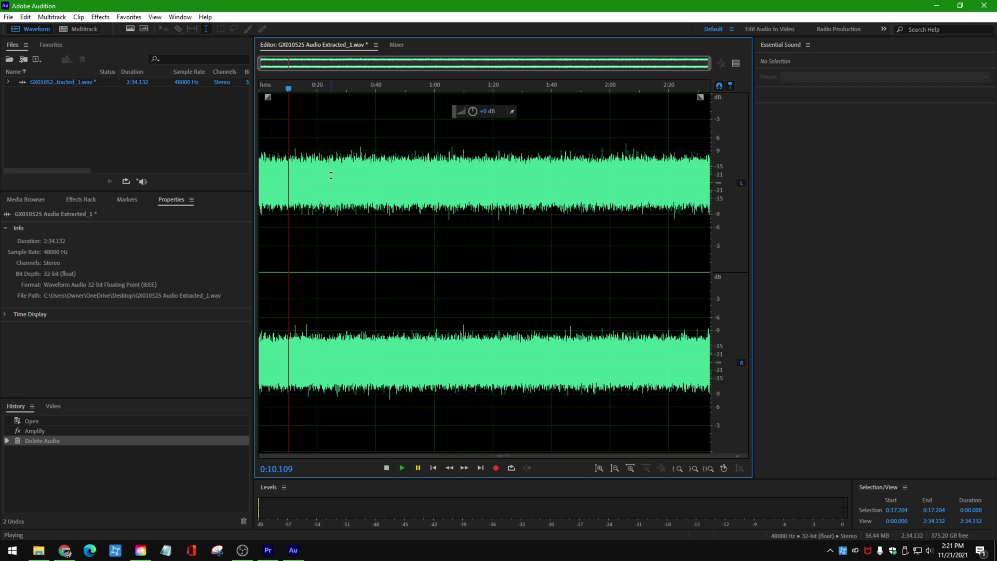
Name the session 'Waterfall oreginal sound' and set its folder to G:\Adobe Audition Interchange.
click(81, 31)
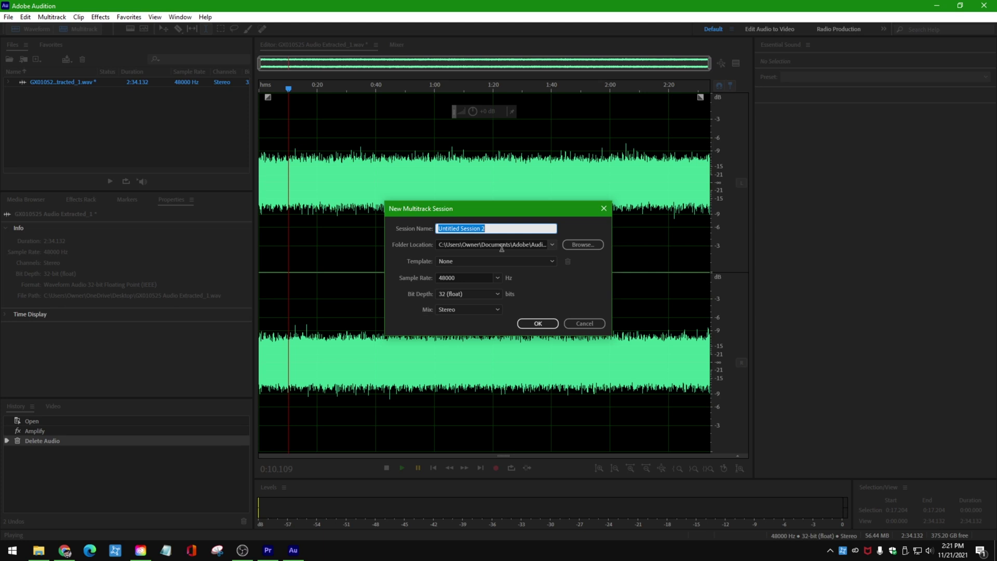
text(Waterfall )
text(oreginal so)
key(BackSpace)
text(und)
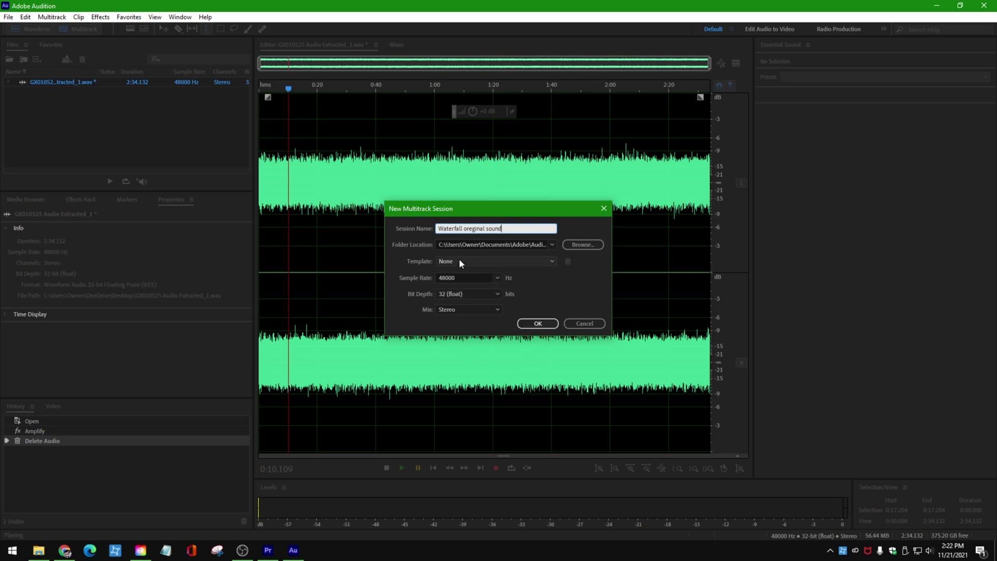
click(581, 245)
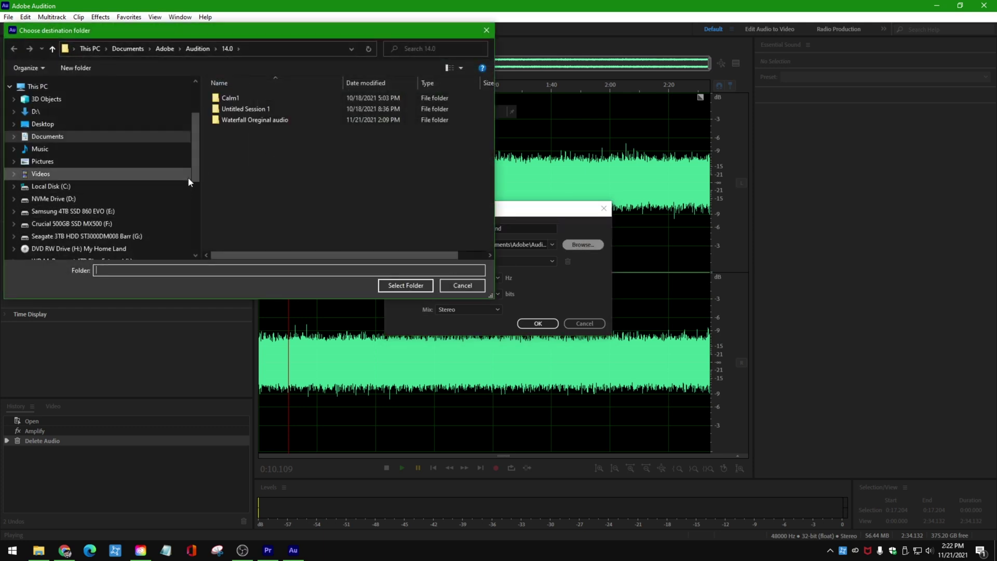
scroll(195, 167, down, 1)
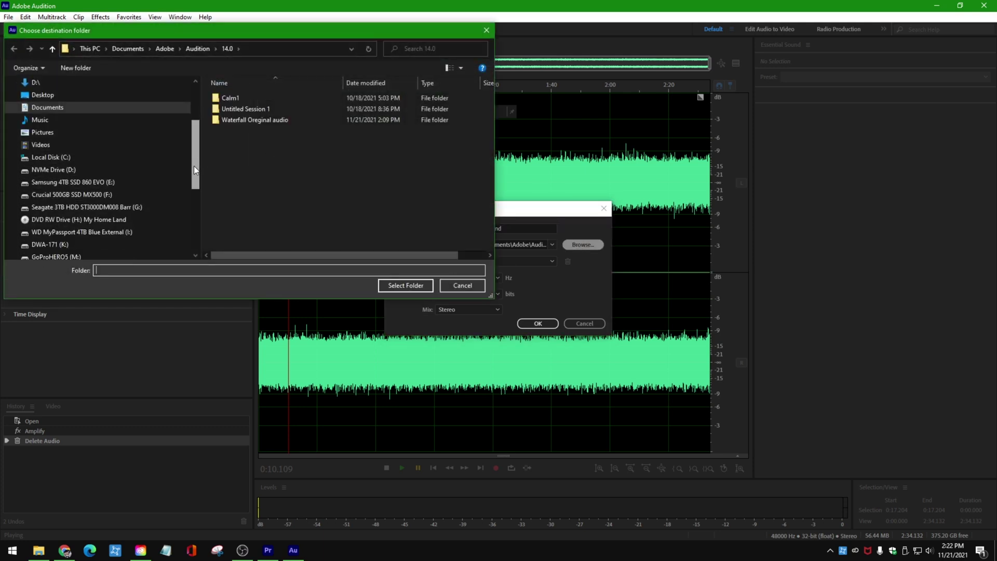
scroll(194, 167, up, 1)
scroll(188, 162, up, 1)
click(100, 151)
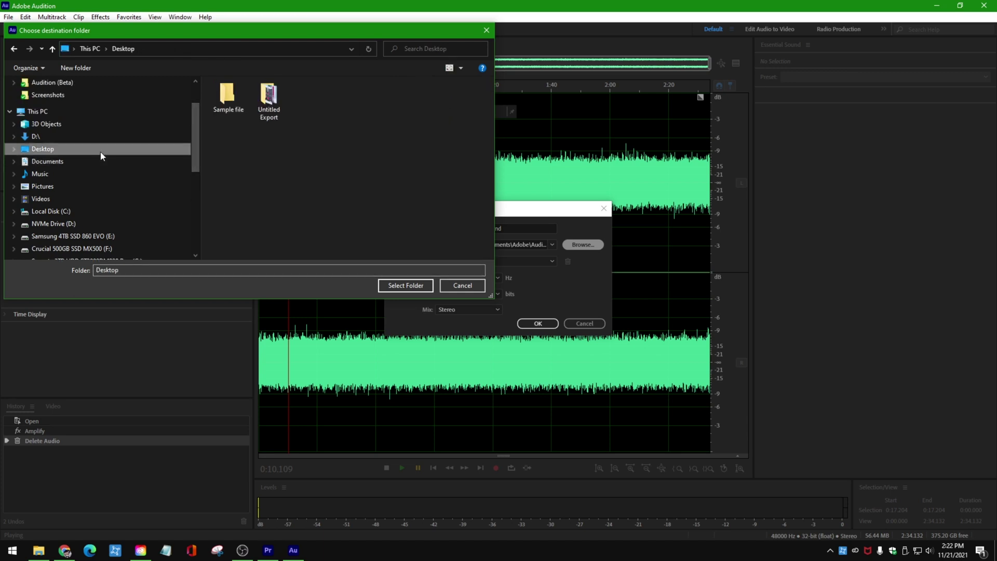
click(409, 286)
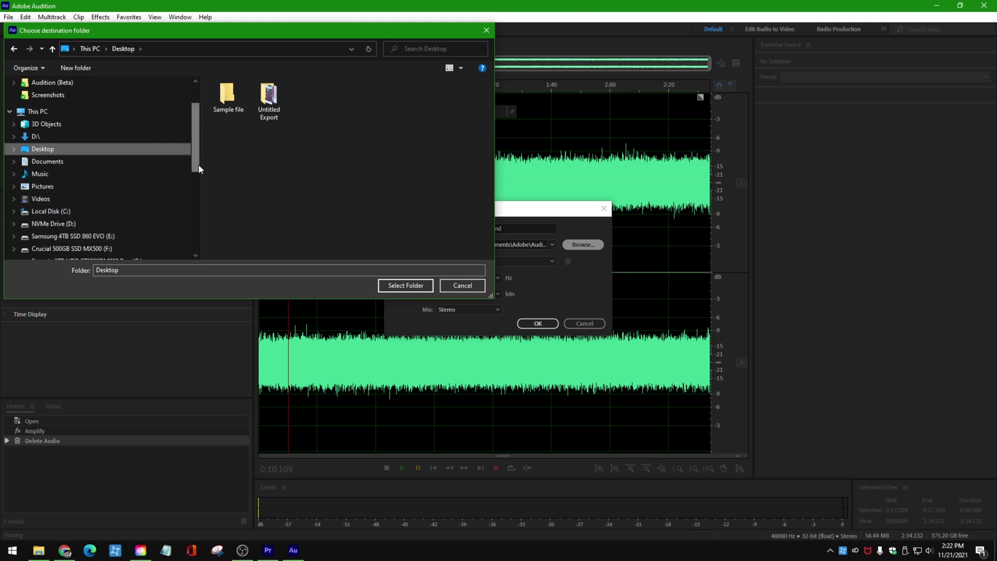
scroll(199, 175, down, 1)
drag(200, 175, 199, 181)
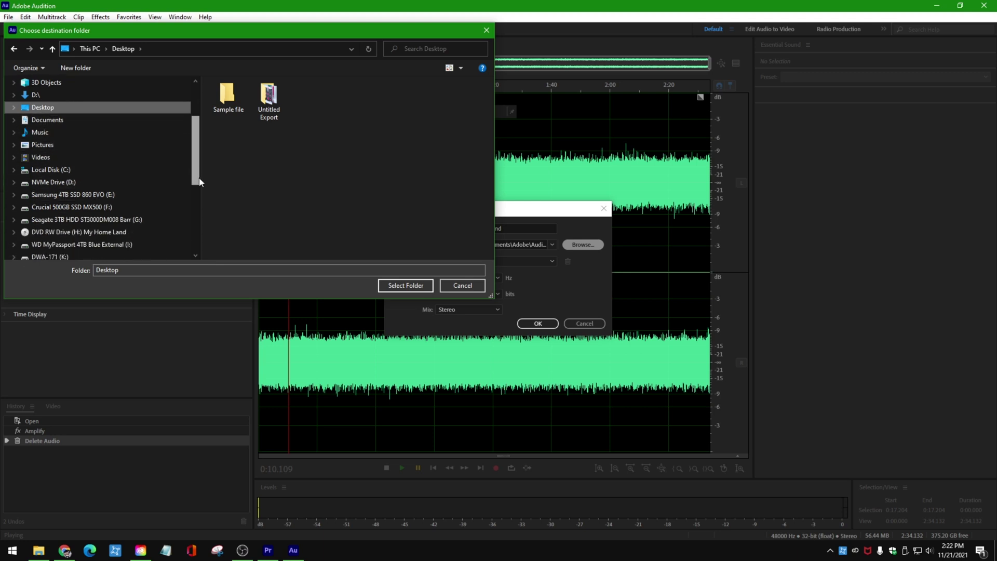
click(77, 225)
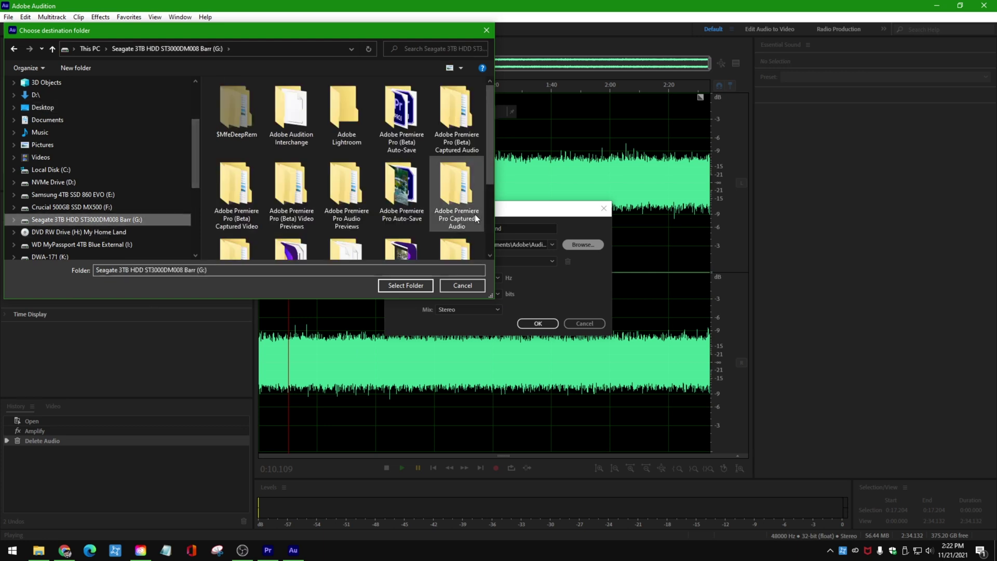
click(298, 114)
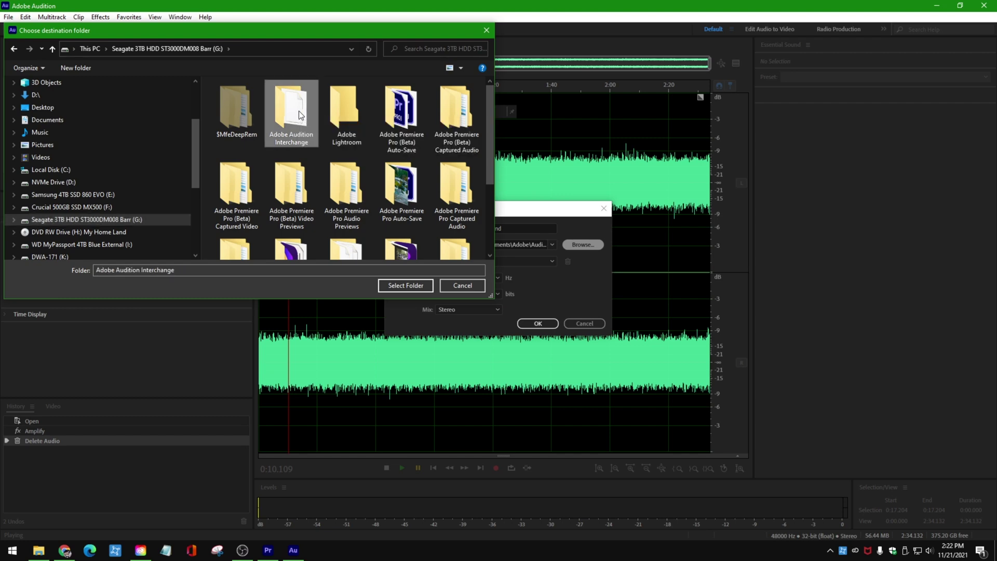
click(406, 285)
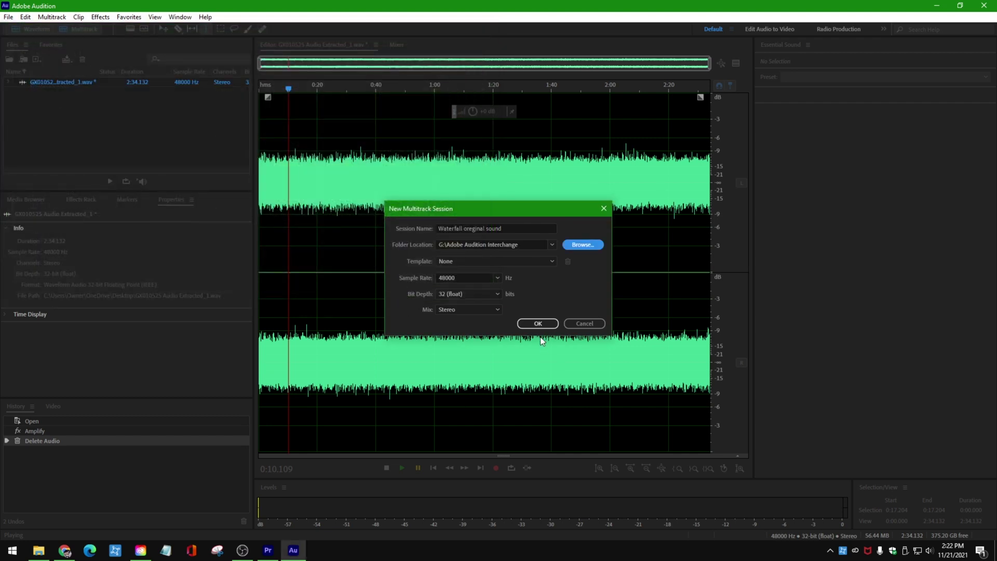
click(535, 327)
Create the session and place the extracted waterfall audio on Track 1.
click(534, 325)
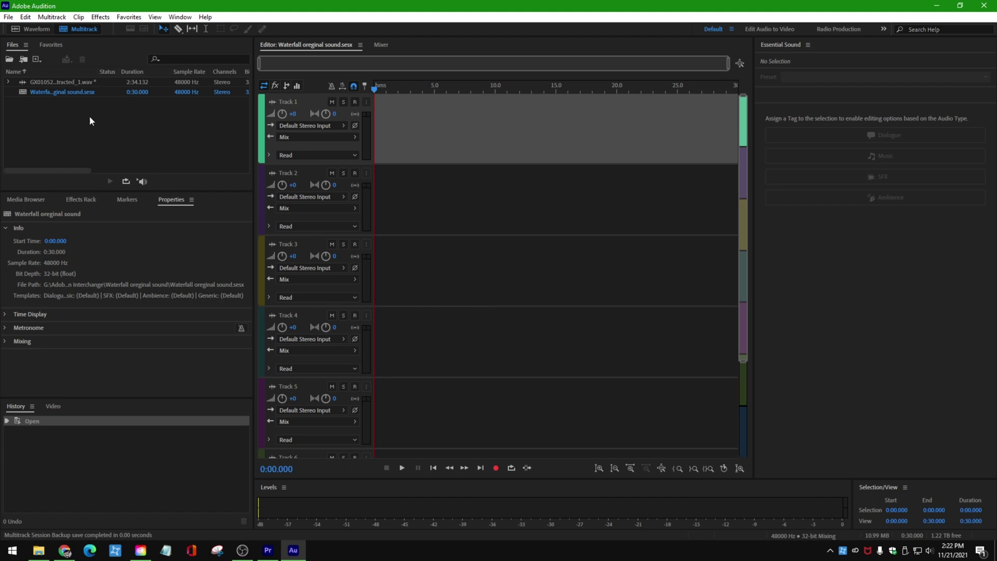
click(49, 84)
click(54, 93)
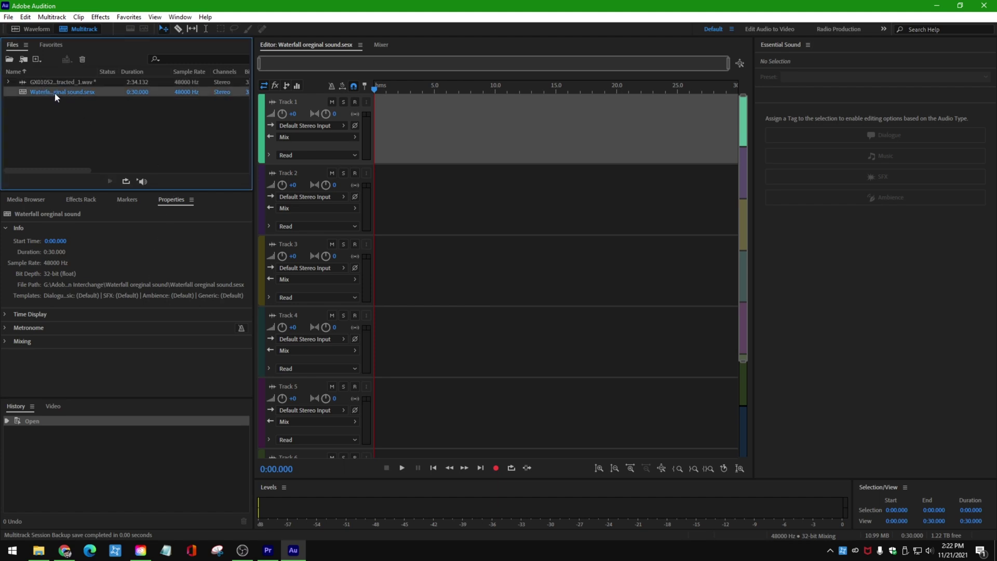
click(68, 80)
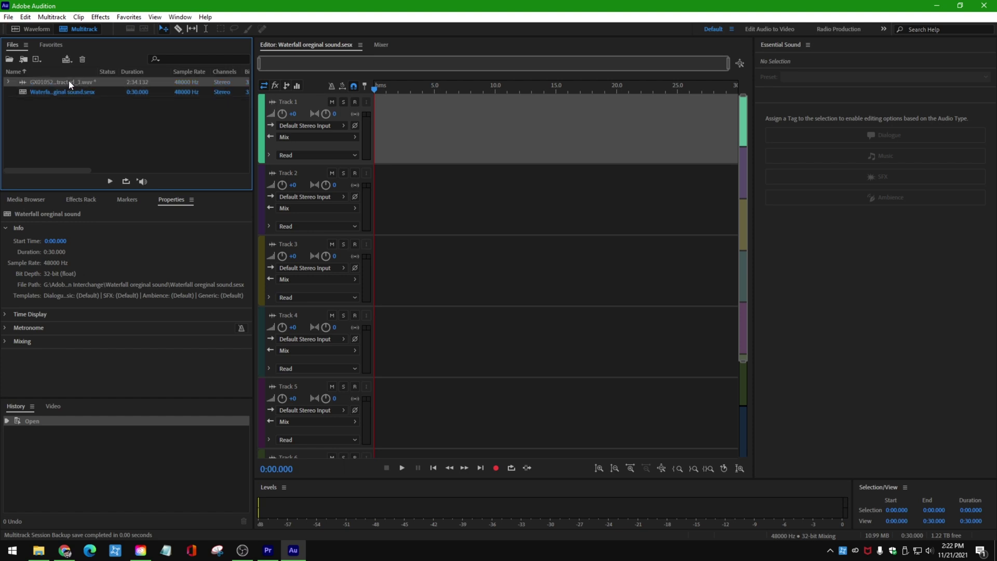
drag(74, 82, 368, 137)
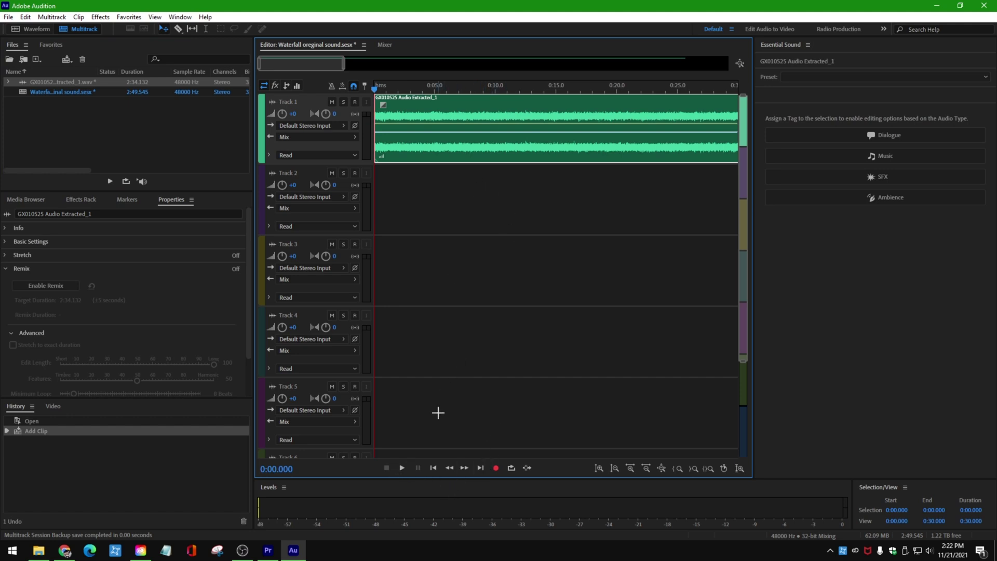
Play the multitrack session from near the beginning, then pause.
click(401, 472)
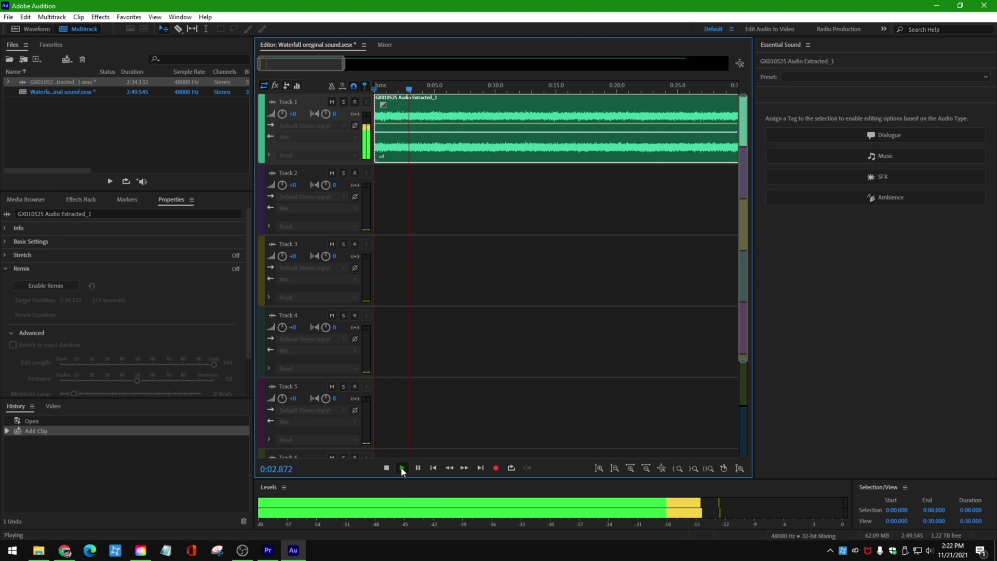
click(401, 468)
click(418, 470)
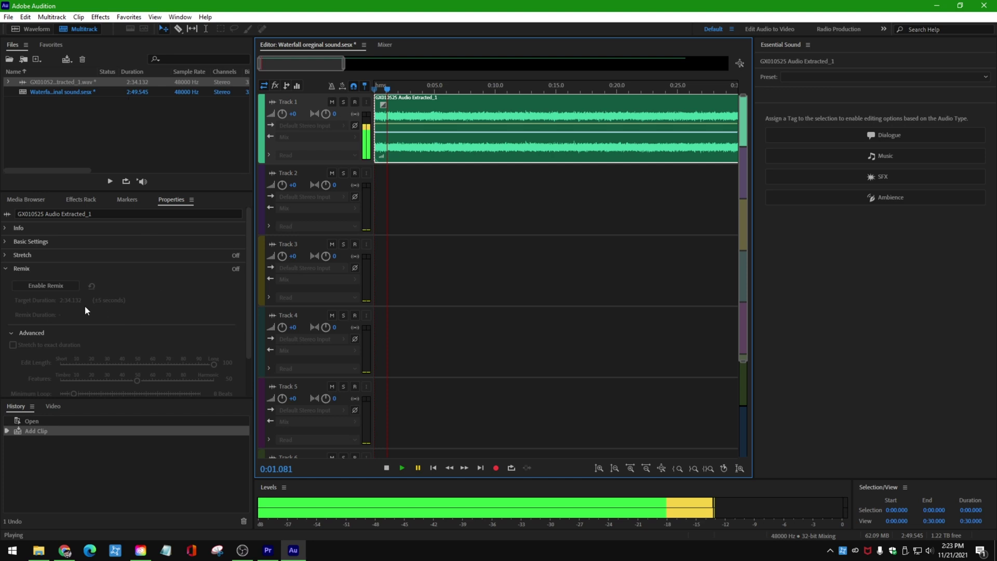
mouse_move(47, 286)
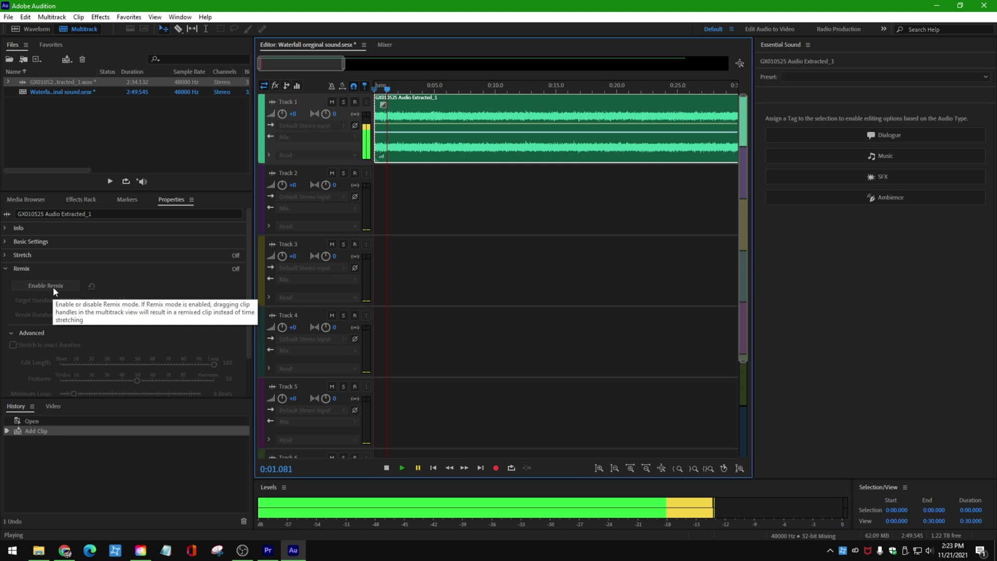
Check Enable Remix under Properties > Remix and select the Target Duration value.
click(53, 287)
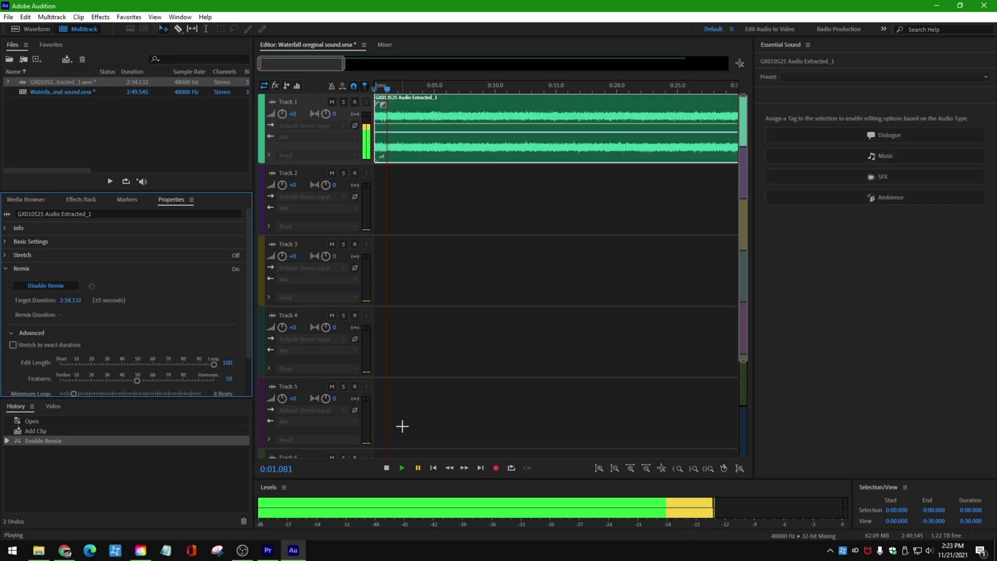
click(65, 301)
Change the Target Duration to 480:00.000 and apply the eight-hour remix.
click(65, 301)
key(BackSpace)
text(480)
key(Delete)
key(Delete)
key(Delete)
key(Delete)
text(00)
drag(81, 300, 94, 300)
text(000)
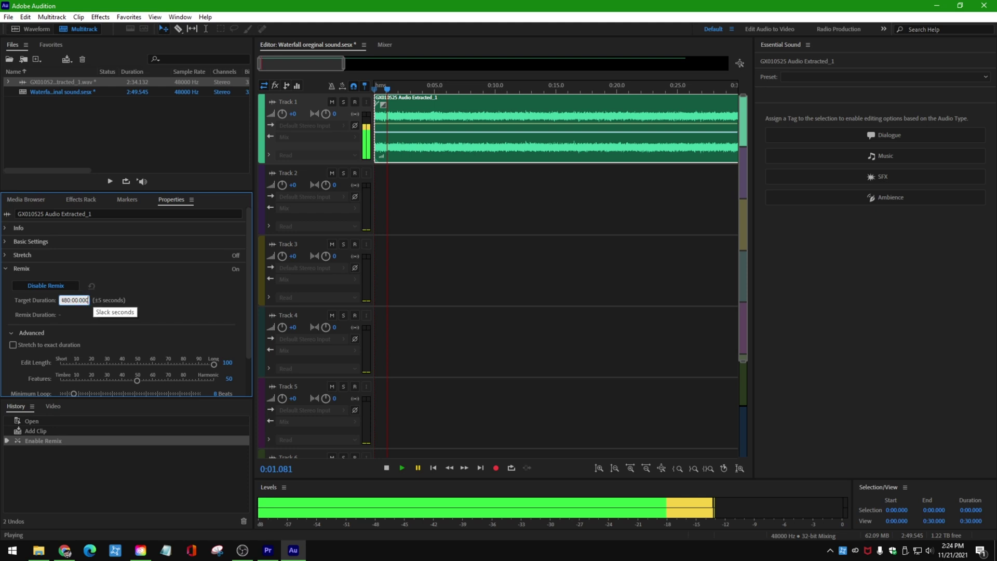
key(Return)
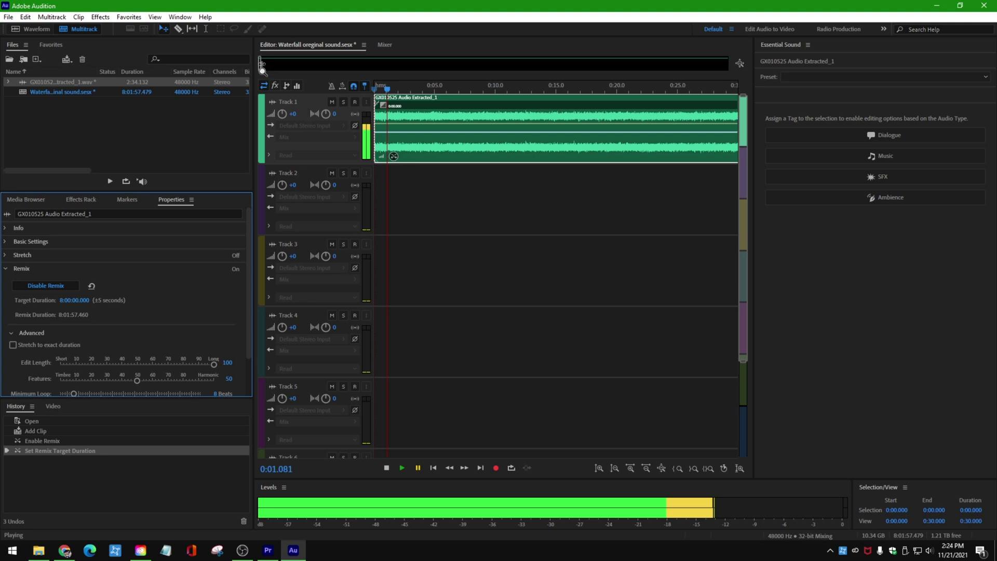
With the timeline zoomed out, play the remix from about 1:45 to check the joins, then pause.
drag(261, 67, 283, 69)
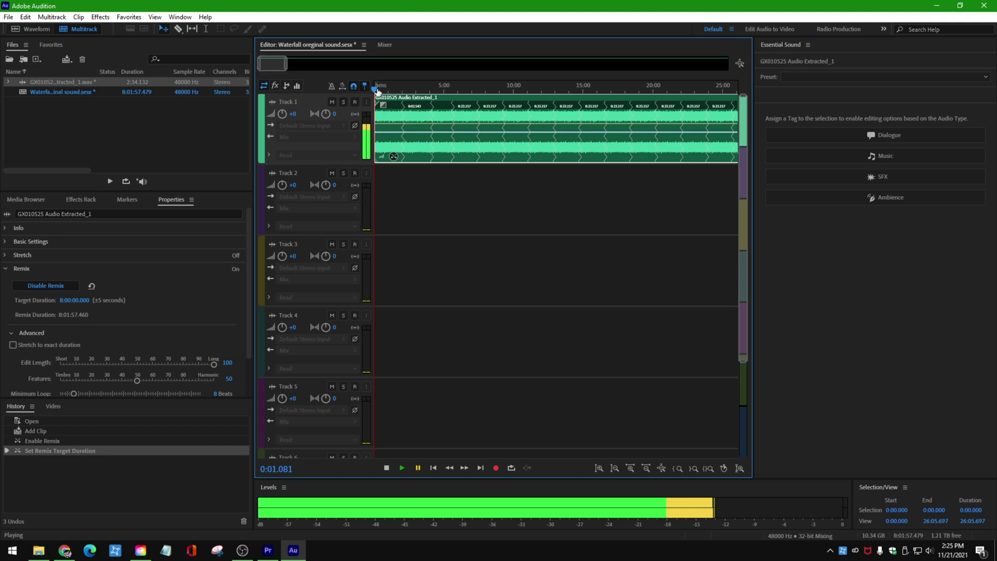
mouse_move(376, 89)
mouse_down()
mouse_move(405, 90)
mouse_move(389, 90)
mouse_up()
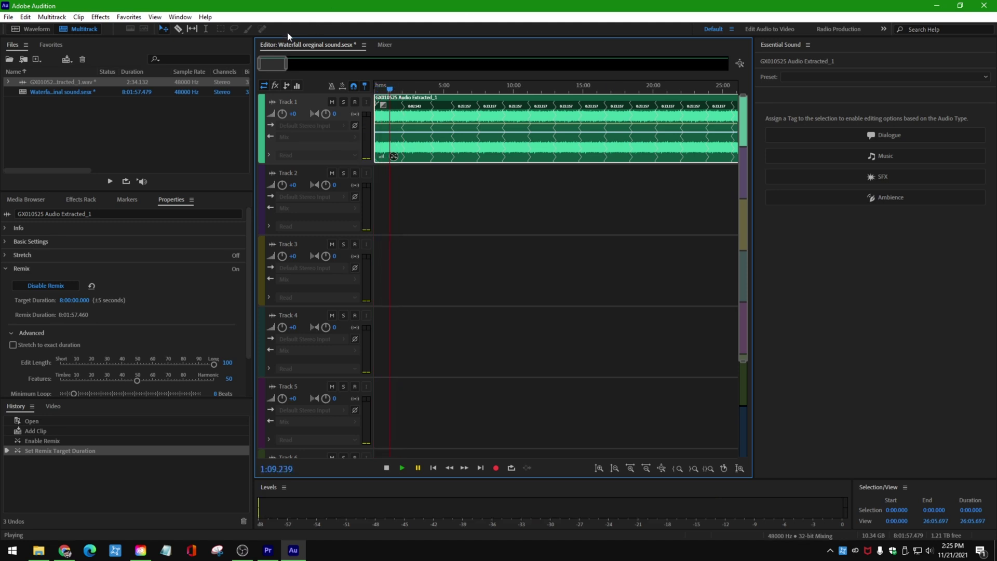
drag(286, 64, 270, 60)
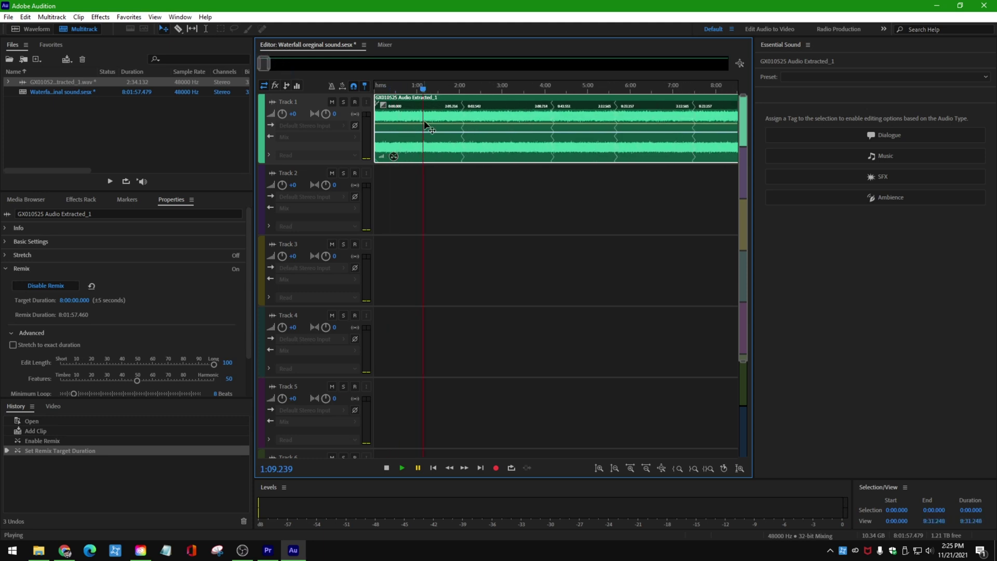
click(449, 88)
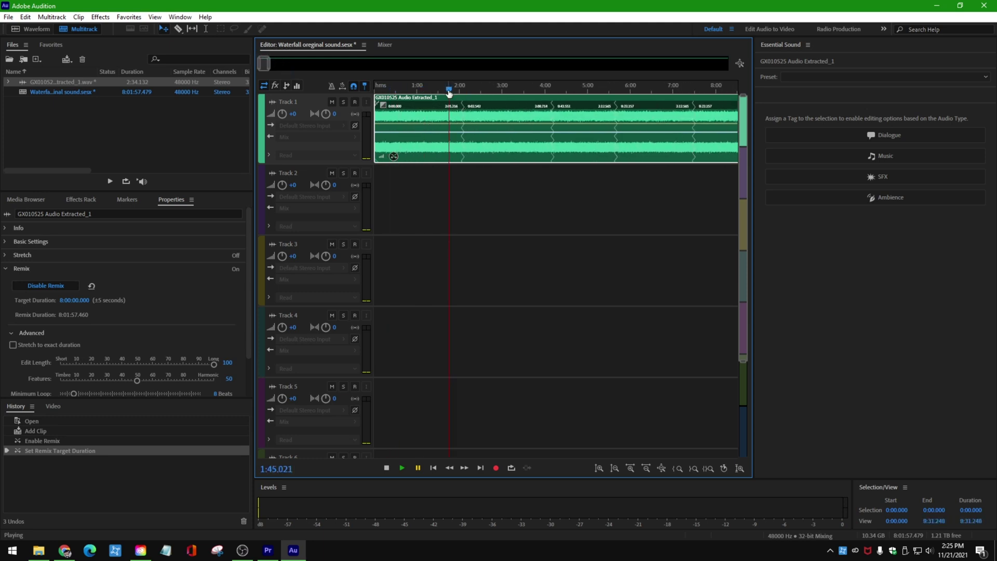
click(401, 468)
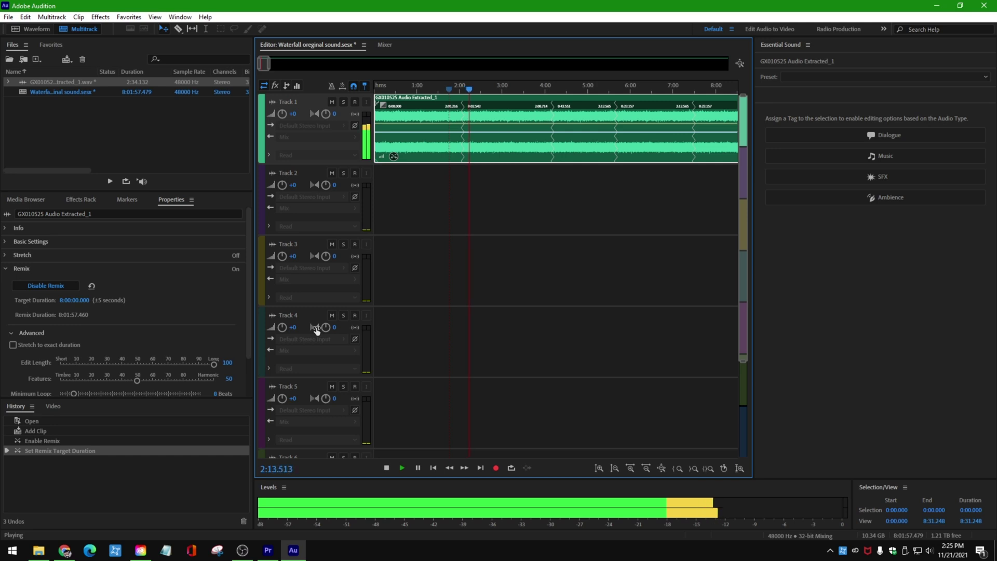
click(417, 470)
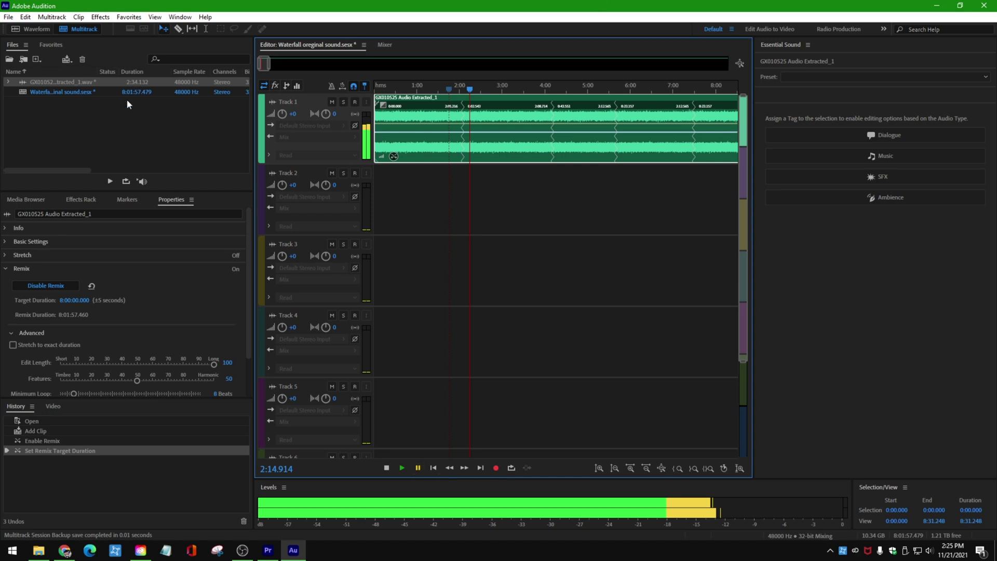
Export the entire session mixdown as Waterfall oreginal sound_mixdown.wav to G:\Adobe Audition Interchange.
click(10, 16)
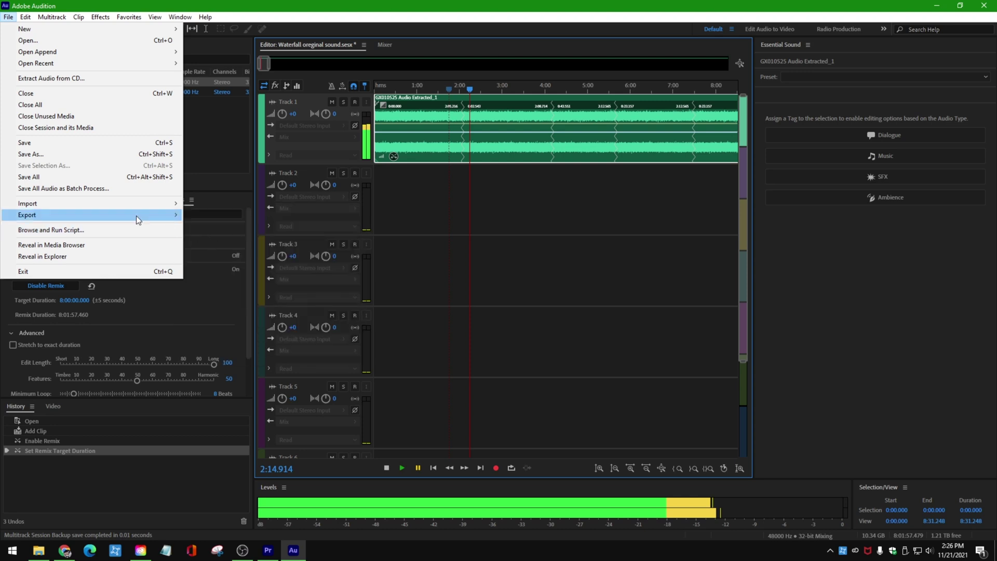
mouse_move(27, 215)
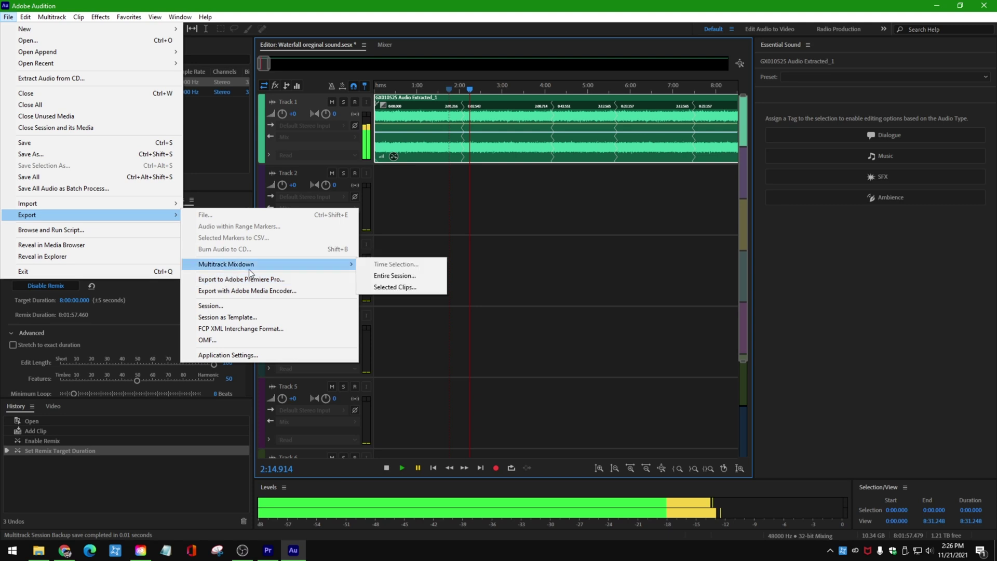
mouse_move(225, 265)
click(389, 276)
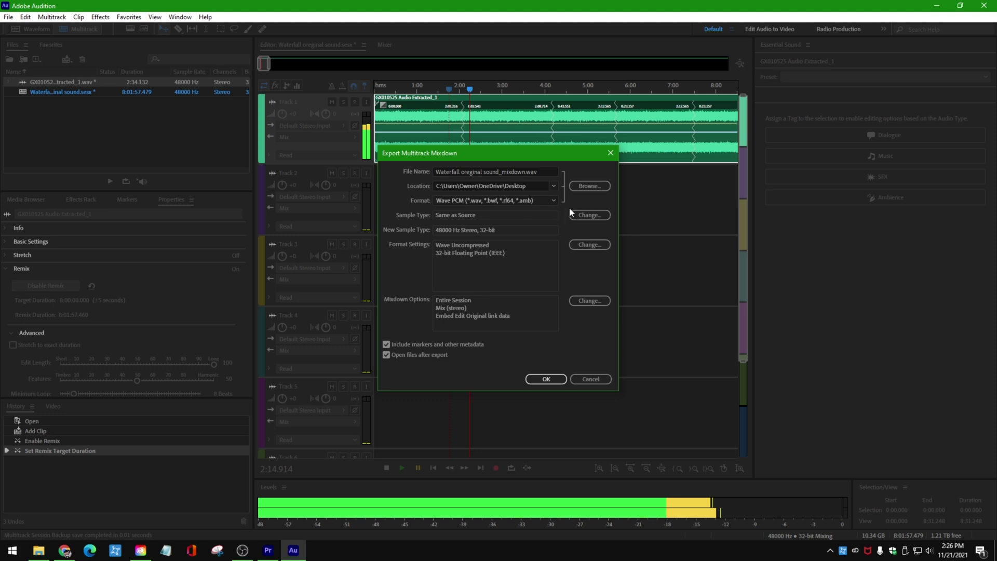
click(586, 186)
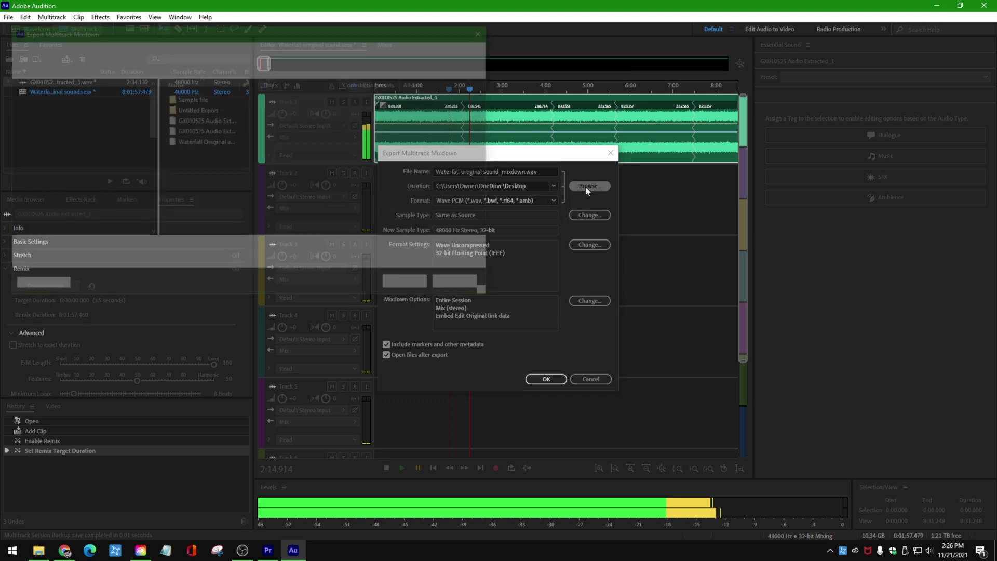
scroll(79, 190, down, 5)
scroll(110, 176, down, 5)
drag(152, 202, 157, 156)
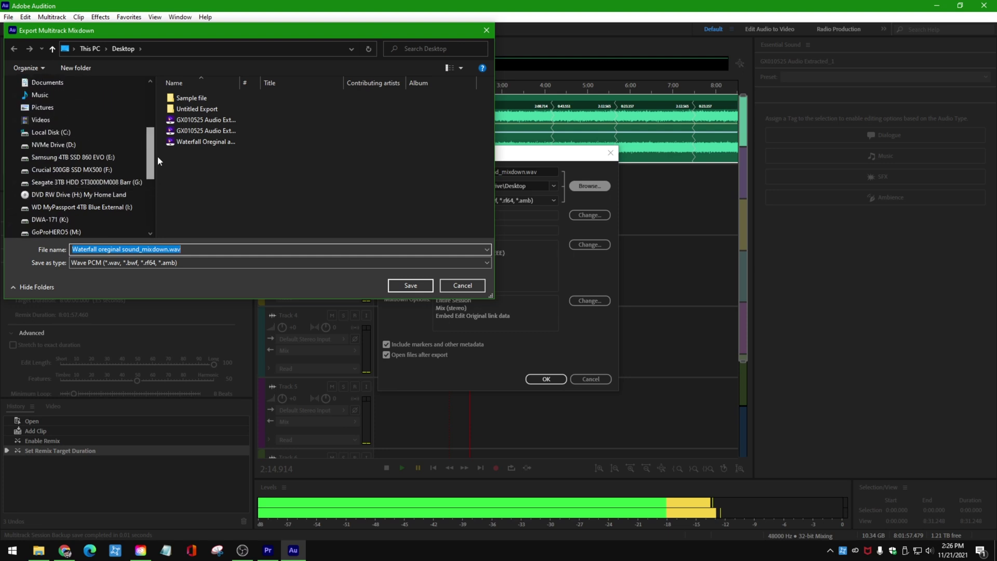
click(117, 182)
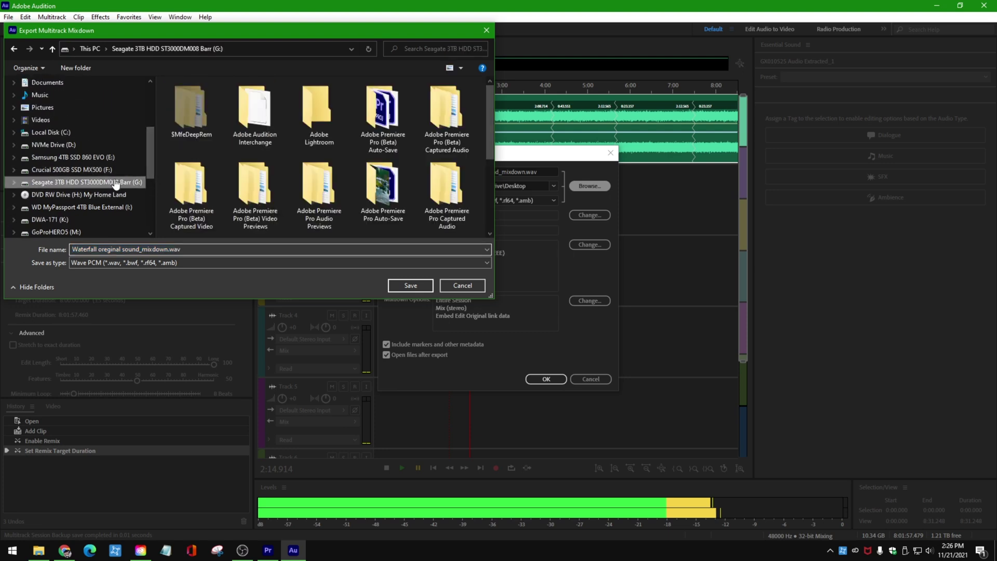
click(254, 113)
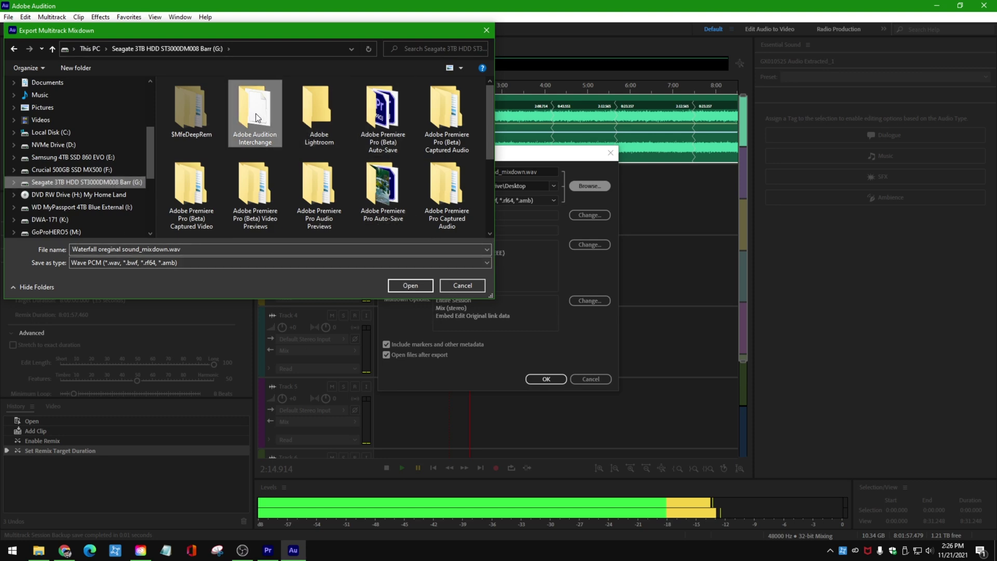
click(416, 285)
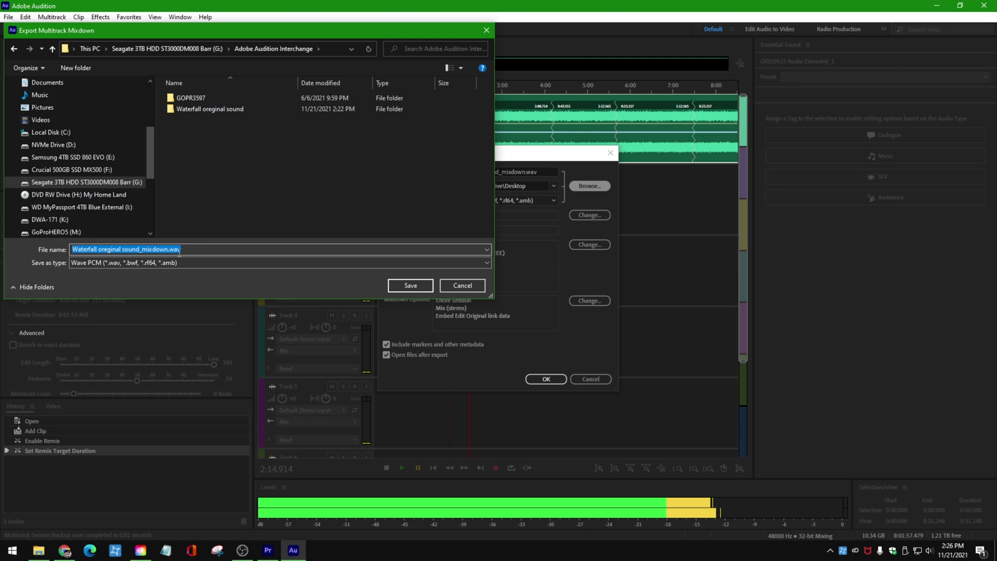
click(412, 285)
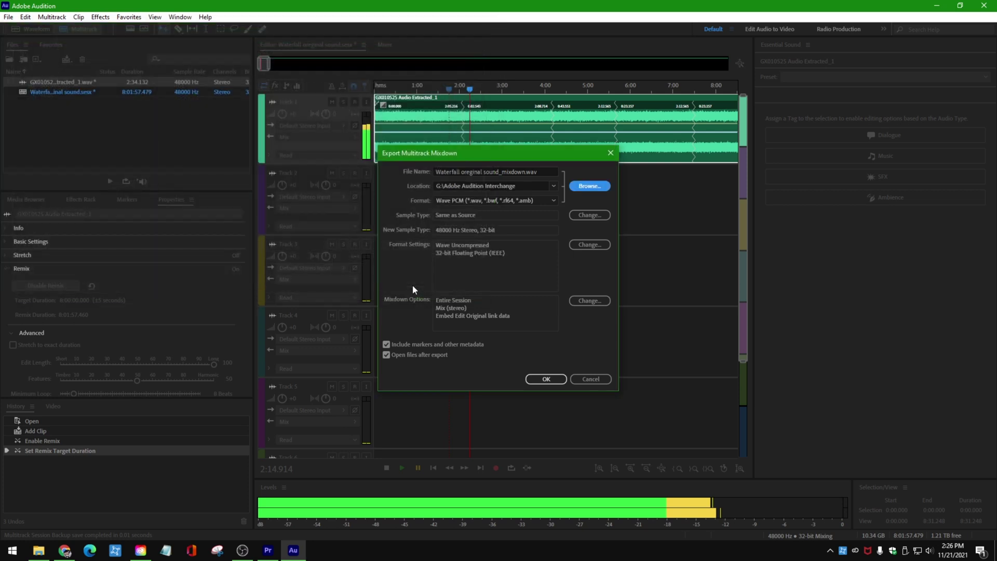
click(548, 379)
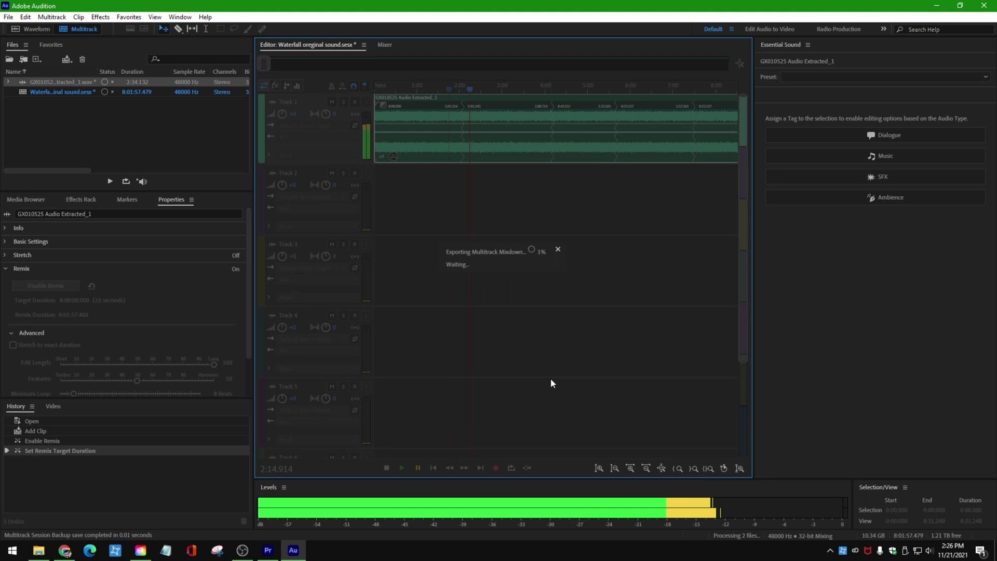